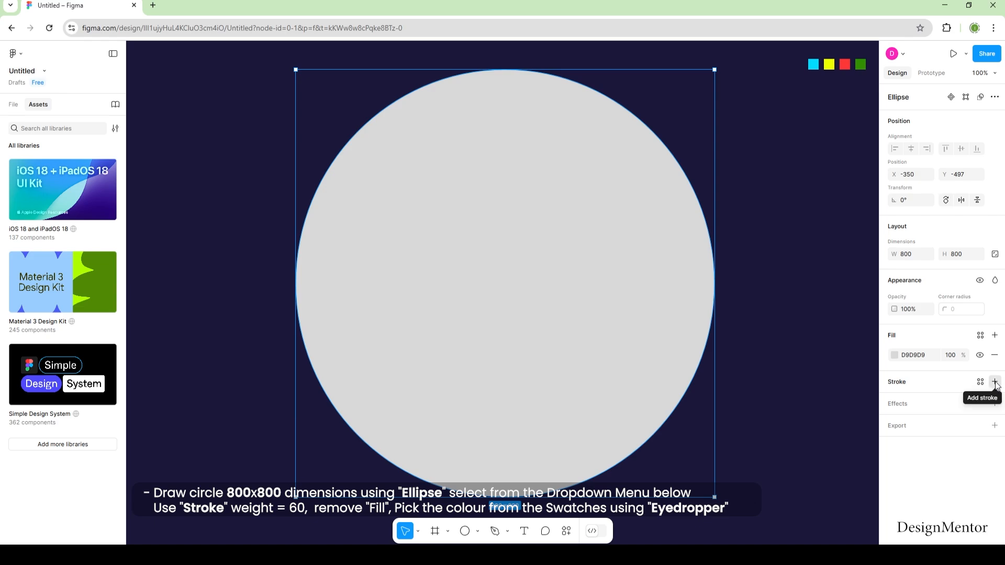
Give the 800 × 800 circle a stroke with weight 60 and remove its fill
left_click(995, 382)
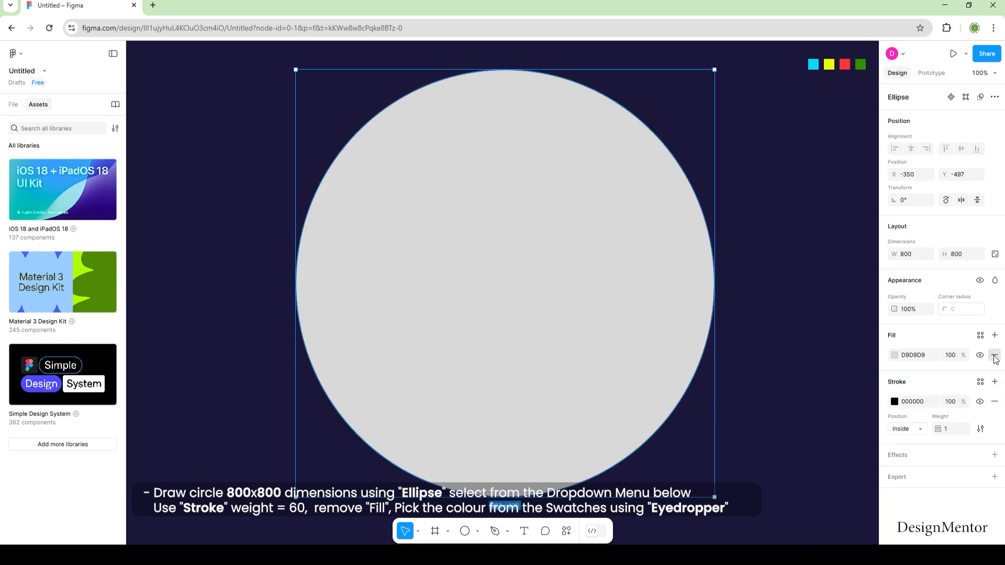
left_click(995, 356)
left_click(894, 377)
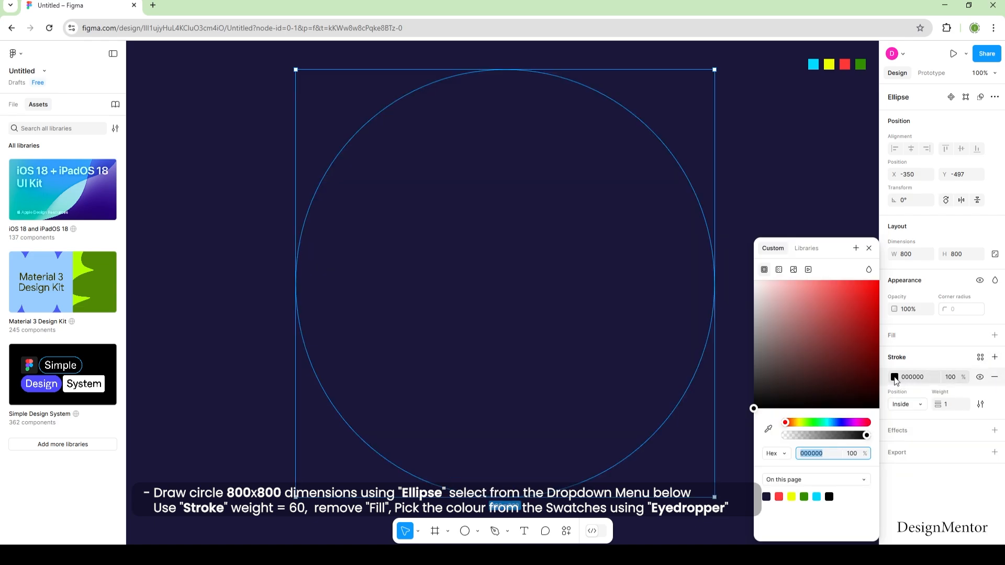
left_click(894, 377)
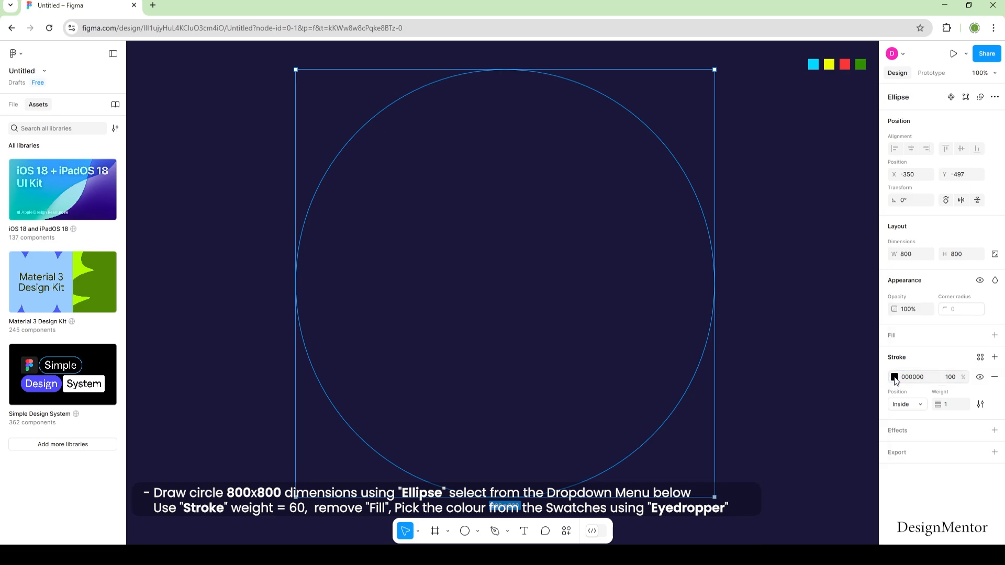
left_click(948, 405)
type("60")
key("Return")
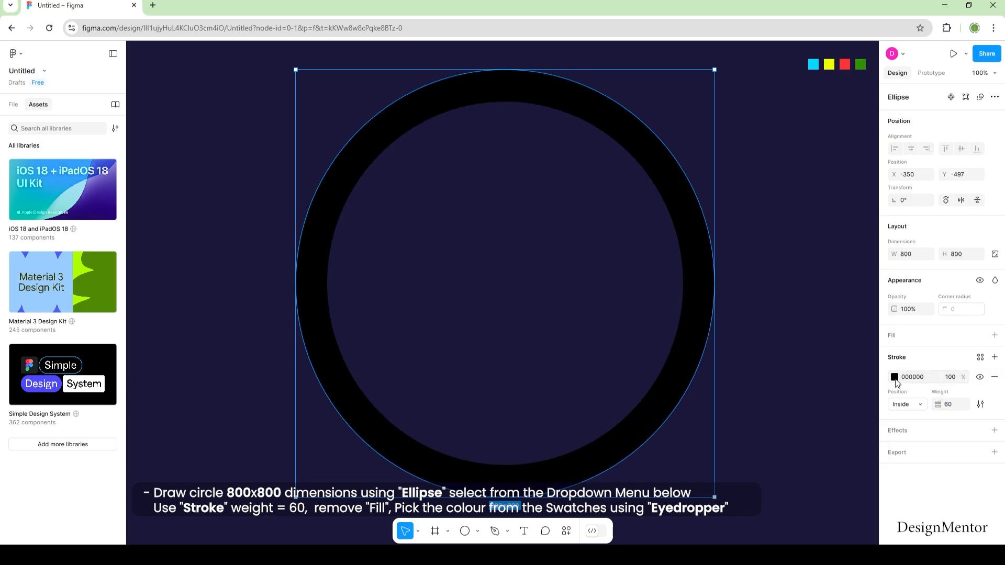
Colour the circle's stroke cyan (00D9FF) by sampling the cyan swatch with the Eyedropper, and deselect the circle
left_click(895, 378)
left_click(769, 429)
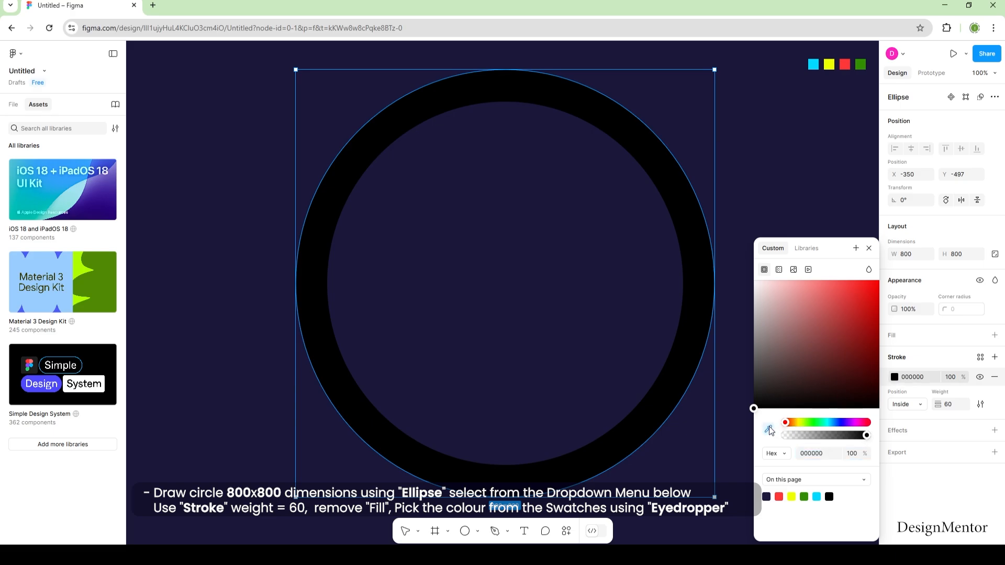
left_click(814, 63)
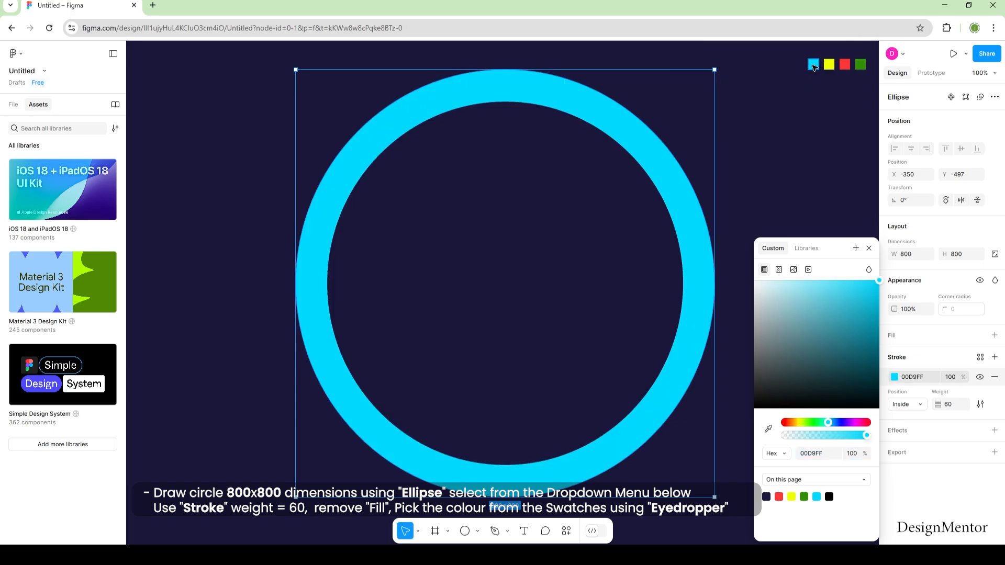
left_click(869, 250)
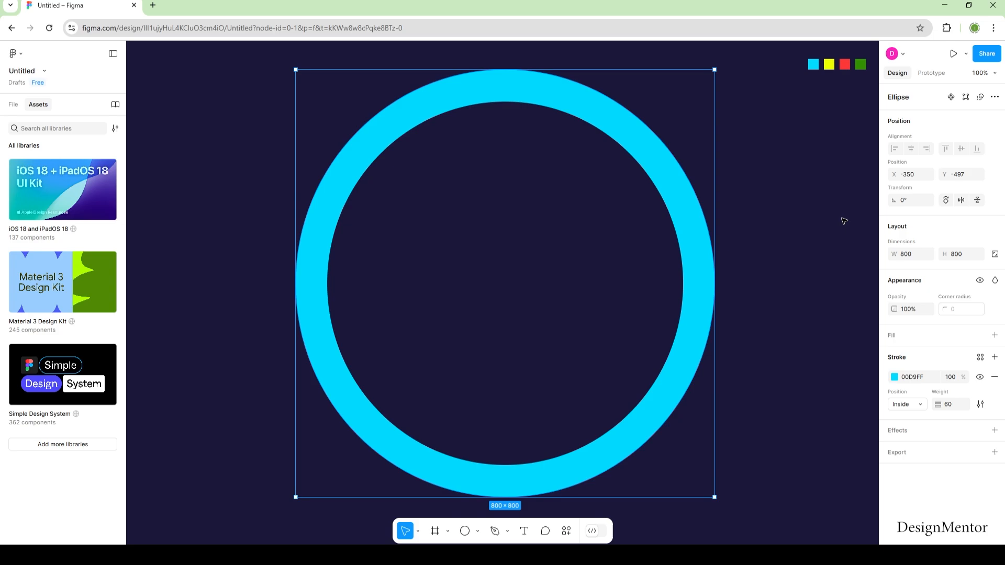
left_click(843, 218)
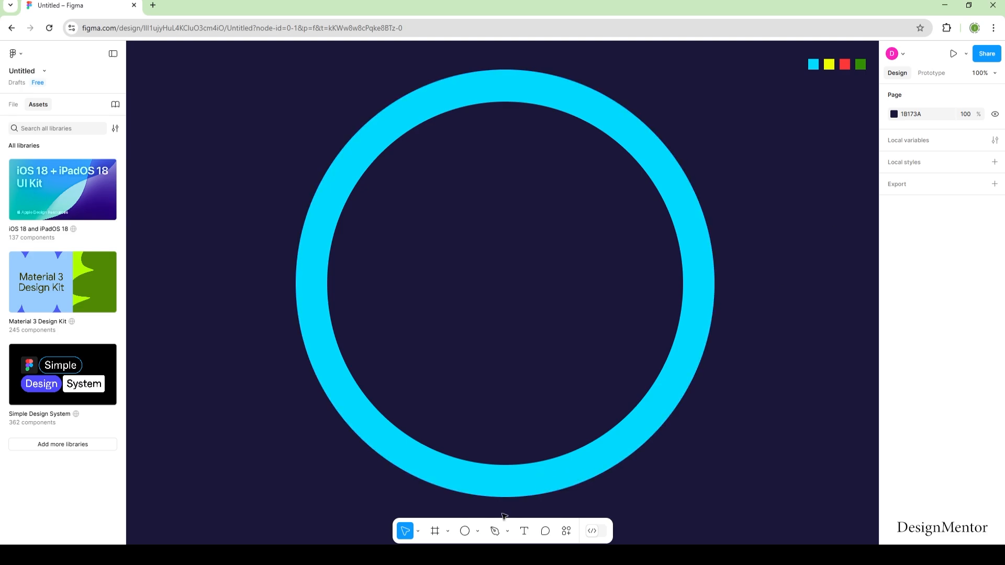
left_click(478, 531)
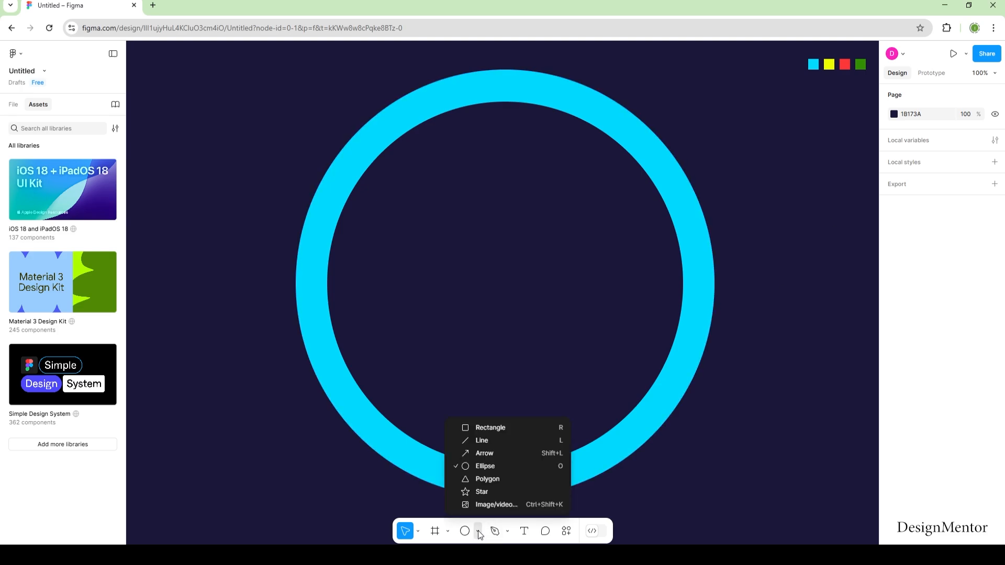
left_click(479, 533)
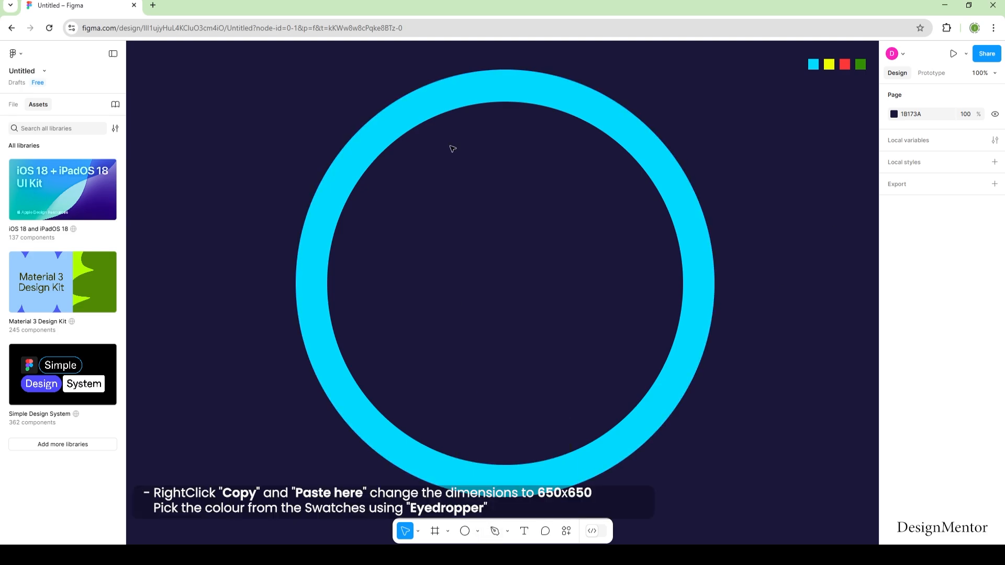
Duplicate the cyan ring in place by copying and pasting it, and set the copy's size to 650 × 650
left_click(427, 106)
right_click(425, 105)
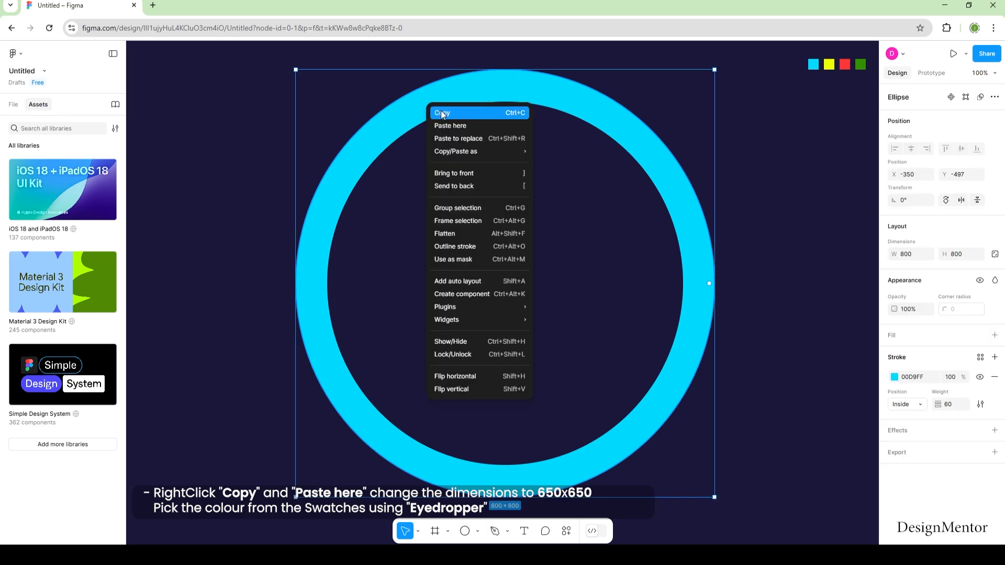
left_click(441, 111)
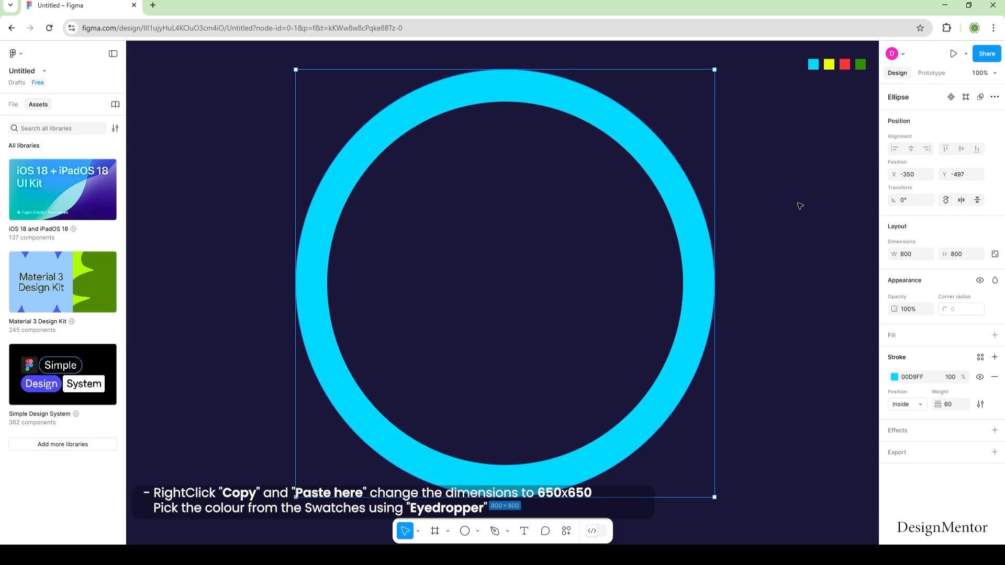
left_click(915, 254)
type("650")
key("Tab")
type("650")
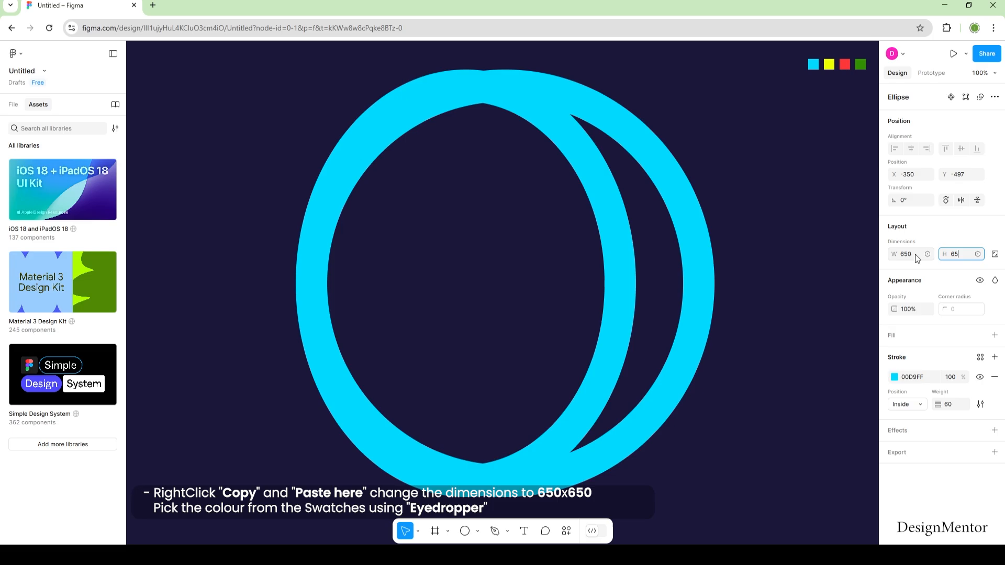
key("Return")
Centre the 650 × 650 ring inside the outer ring and recolour its stroke by sampling the yellow swatch (EEFF00)
left_click_drag(604, 334, 639, 373)
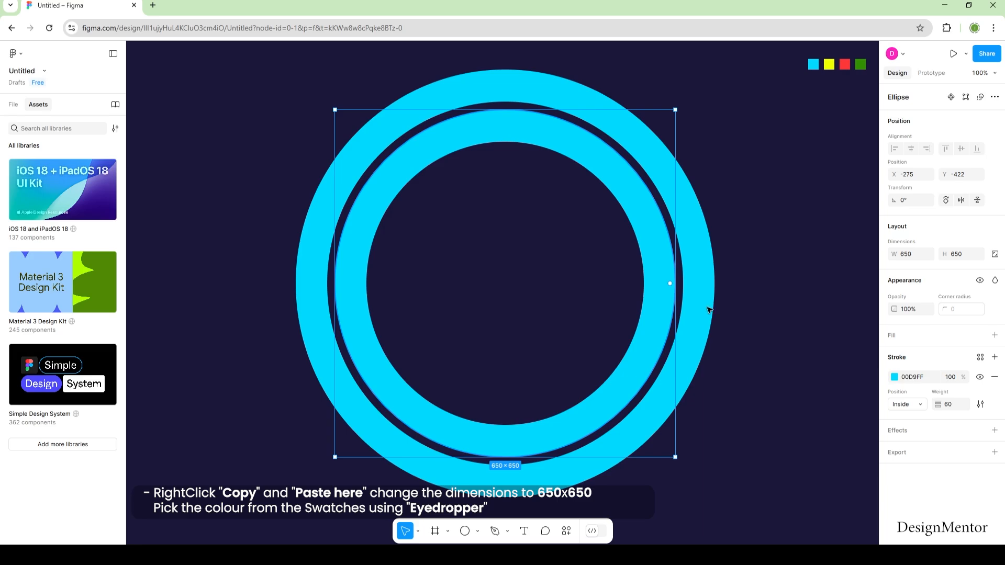
key("i")
left_click(829, 64)
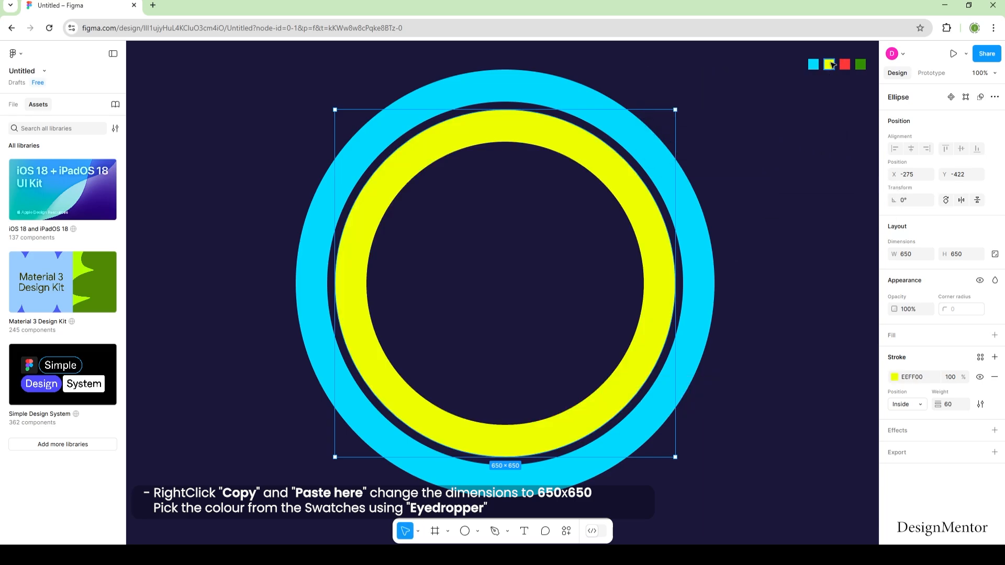
left_click(746, 225)
Duplicate the yellow ring in place by copying and pasting it, and set the copy's size to 500 × 500
left_click(571, 141)
right_click(570, 141)
left_click(597, 150)
left_click(915, 258)
type("500")
key("Tab")
type("500")
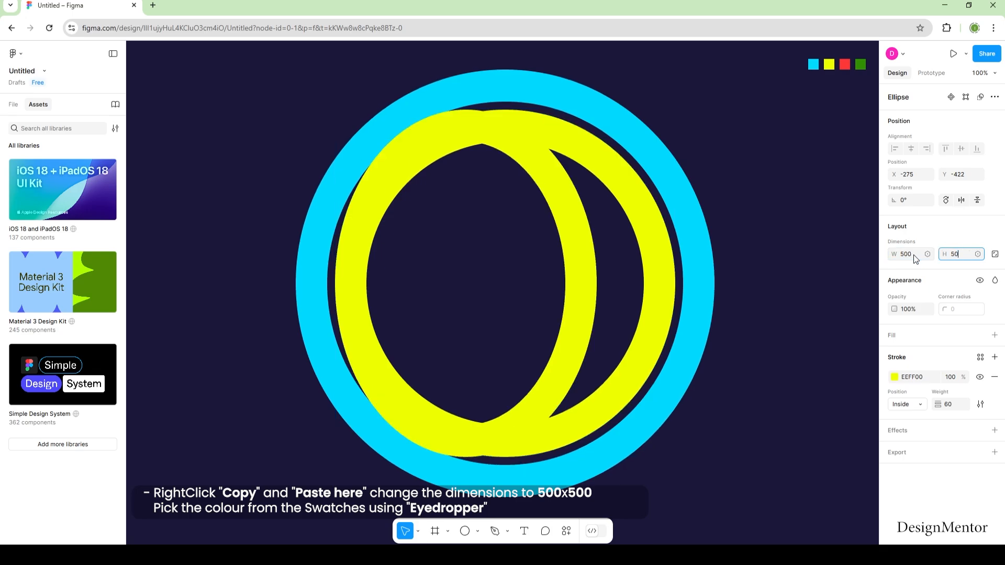
key("Return")
Centre the 500 × 500 ring inside the yellow ring and recolour its stroke by sampling the red swatch (FF3838)
left_click_drag(567, 298, 608, 339)
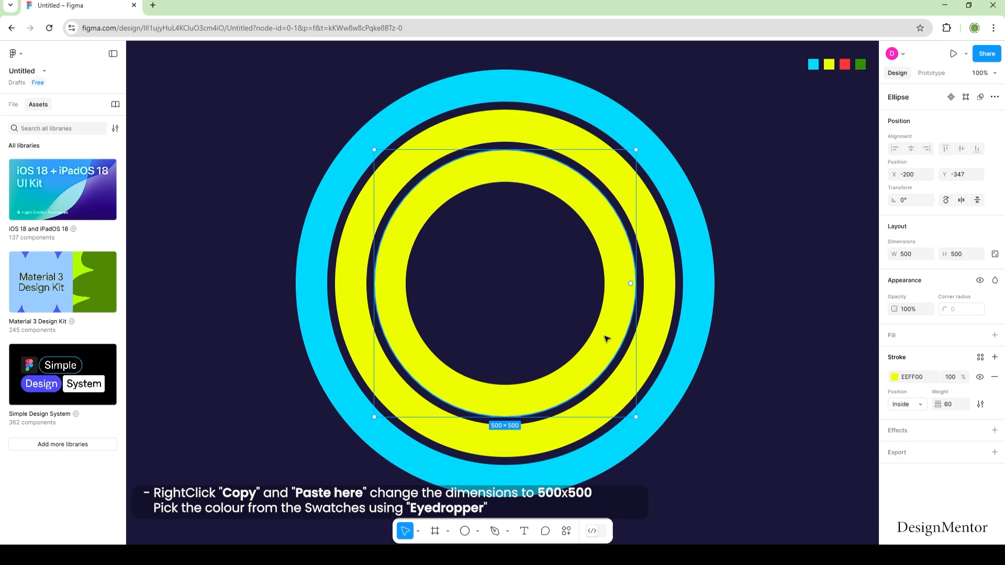
key("i")
left_click(844, 64)
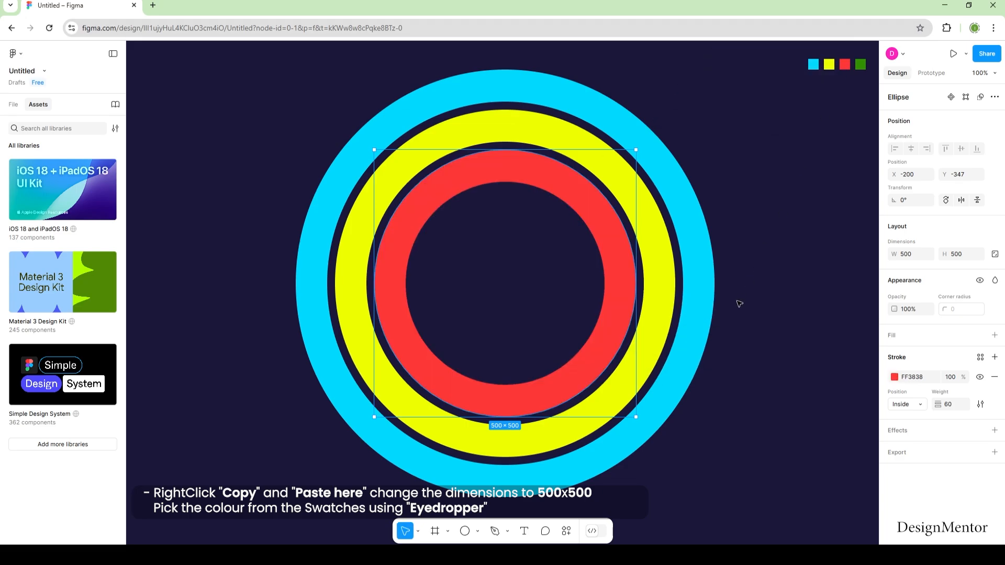
left_click(746, 298)
Duplicate the red ring in place by copying and pasting it, and set the copy's size to 350 × 350
left_click(608, 334)
right_click(608, 335)
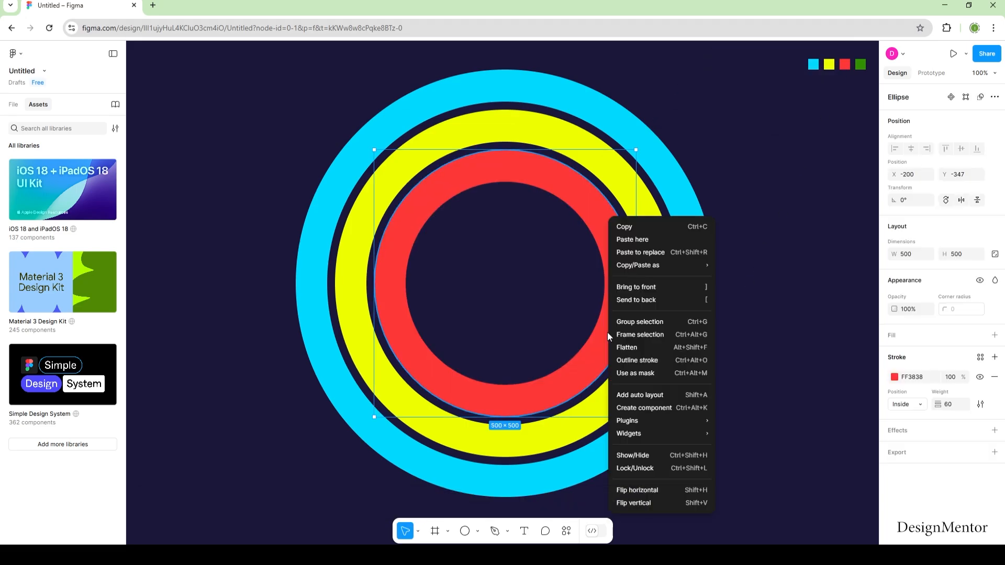
left_click(640, 229)
right_click(521, 178)
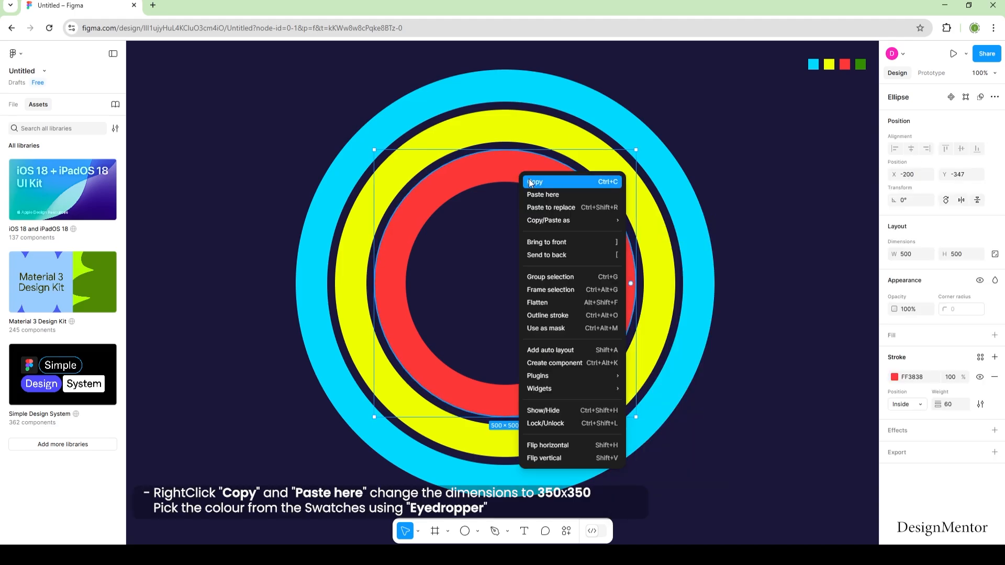
left_click(530, 181)
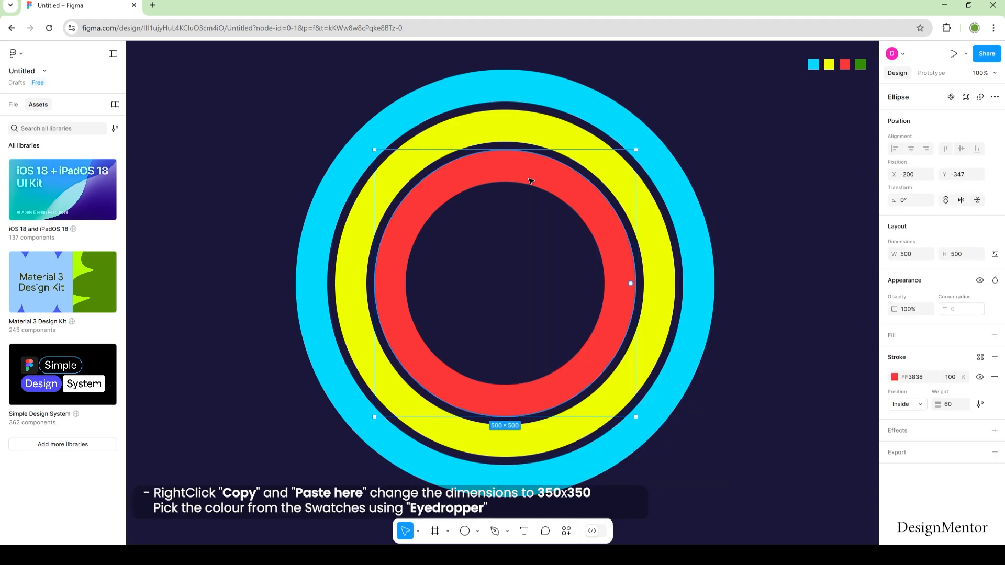
left_click(910, 254)
type("350")
key("Tab")
type("350")
key("Return")
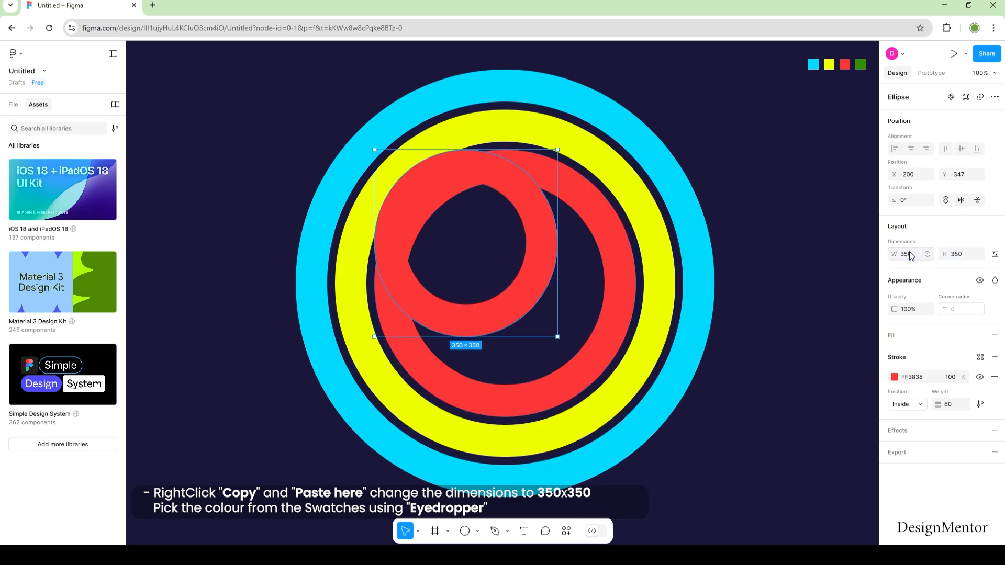
Centre the 350 × 350 ring inside the red ring and recolour its stroke by sampling the green swatch (328F00)
left_click_drag(527, 299, 570, 339)
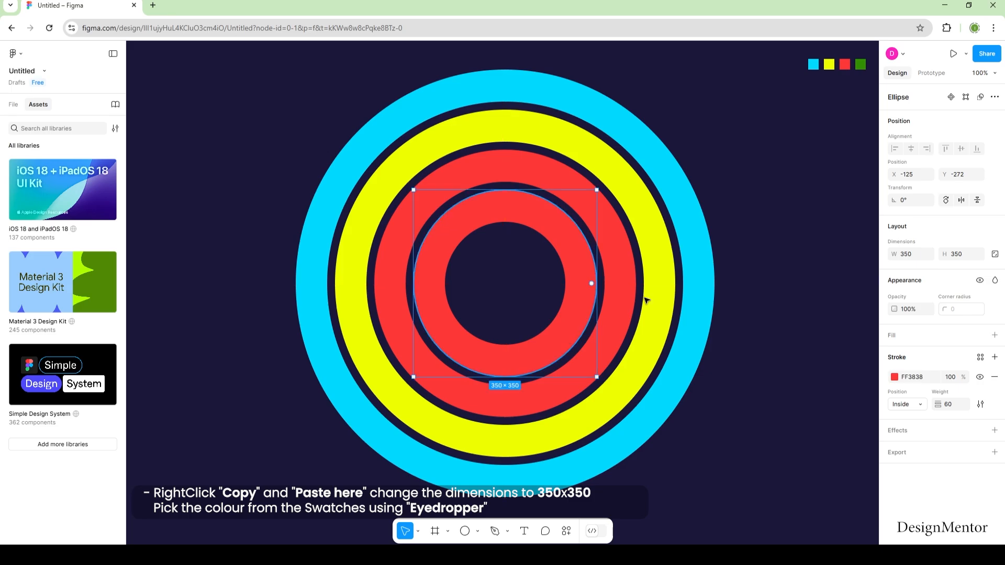
key("i")
left_click(861, 63)
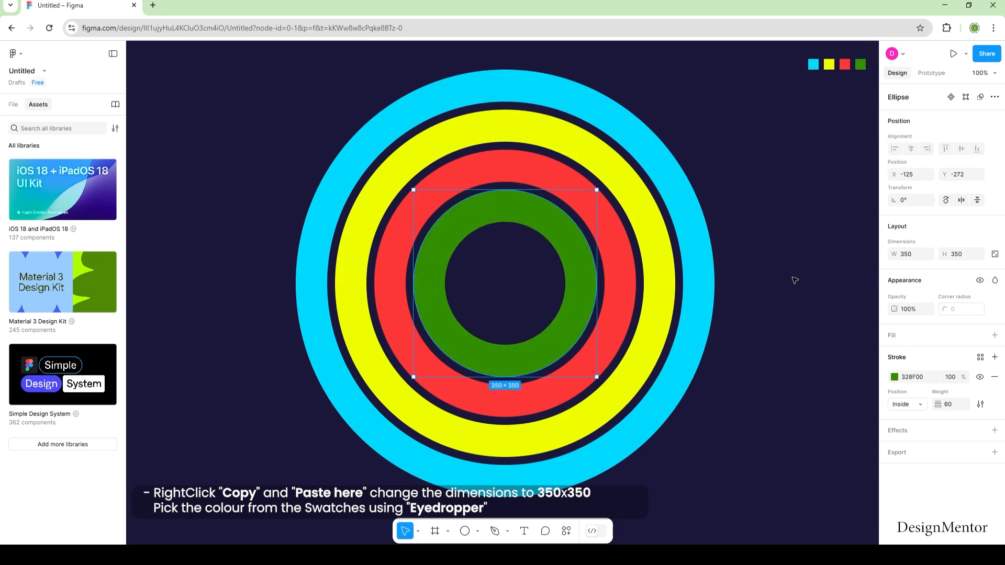
left_click(770, 330)
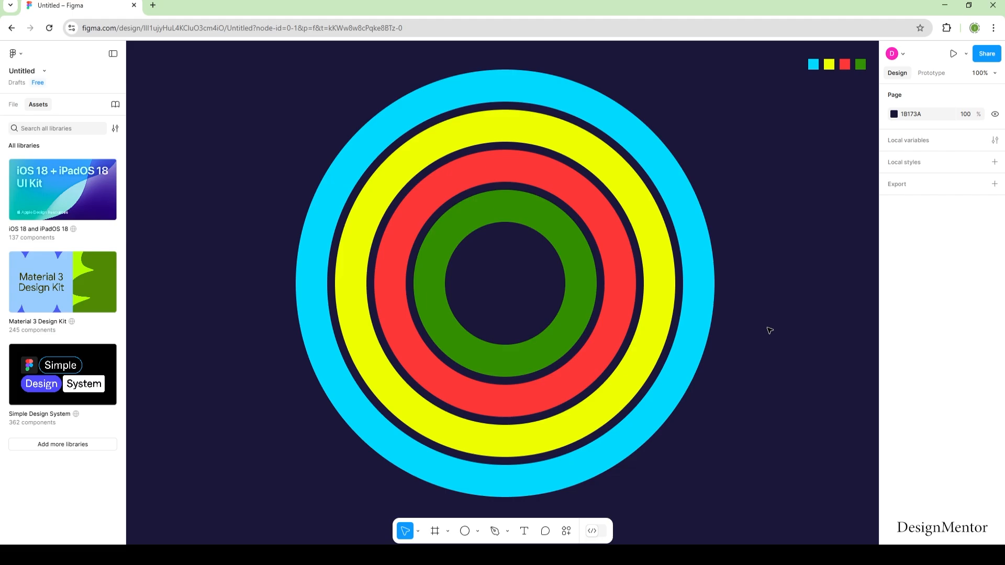
left_click(655, 160)
left_click(749, 191)
left_click(477, 531)
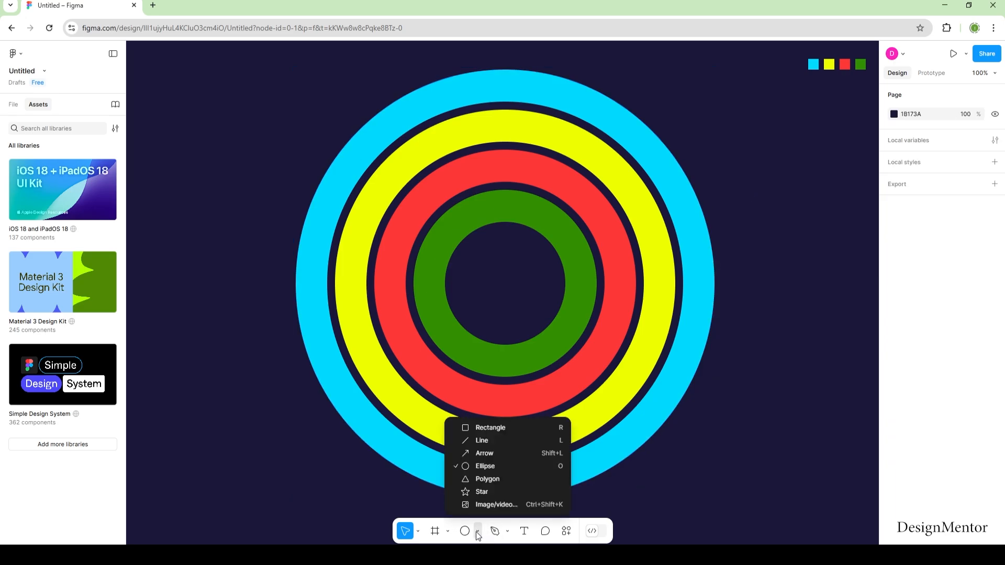
left_click(485, 429)
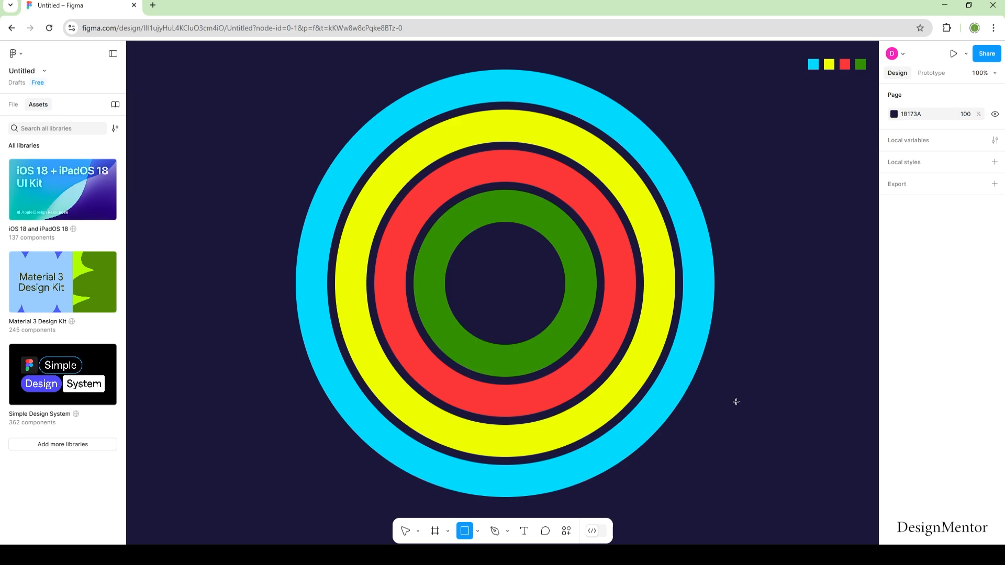
key("p")
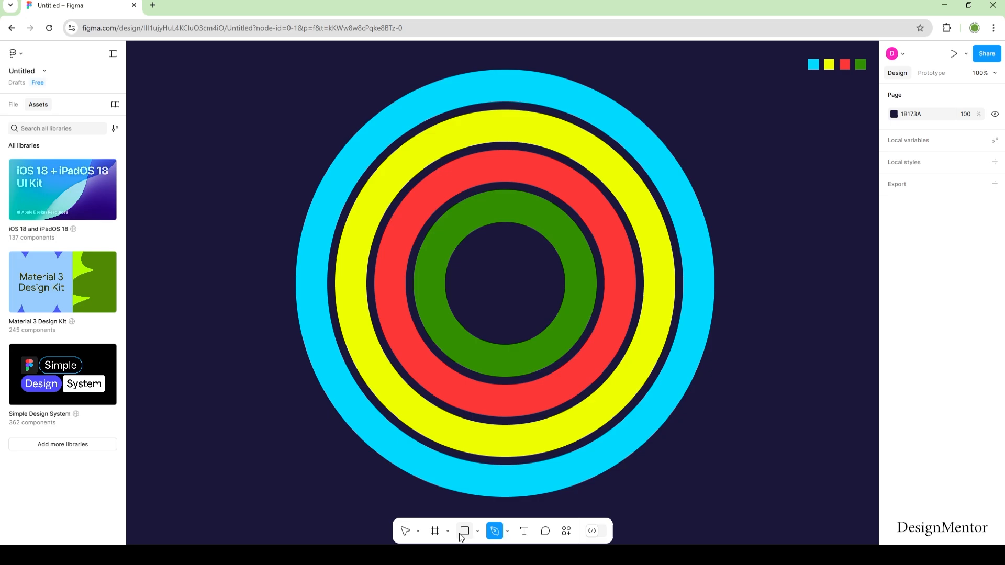
Draw a rectangle about 512 × 432 covering the rings' upper-left quarter, with its lower-right corner on their common centre
left_click(477, 531)
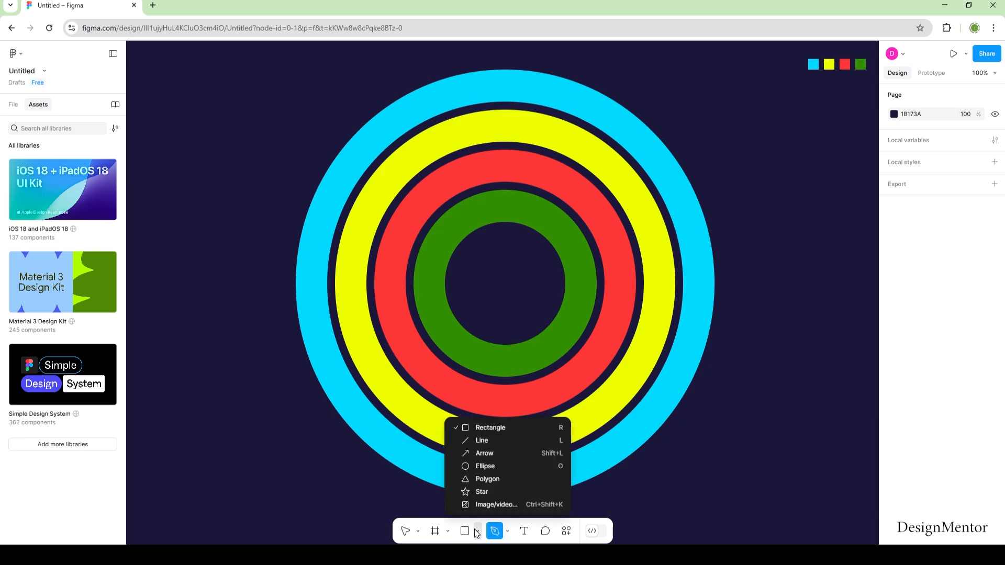
left_click(480, 427)
mouse_move(247, 64)
left_mouse_down()
mouse_move(512, 301)
mouse_move(514, 289)
left_mouse_up()
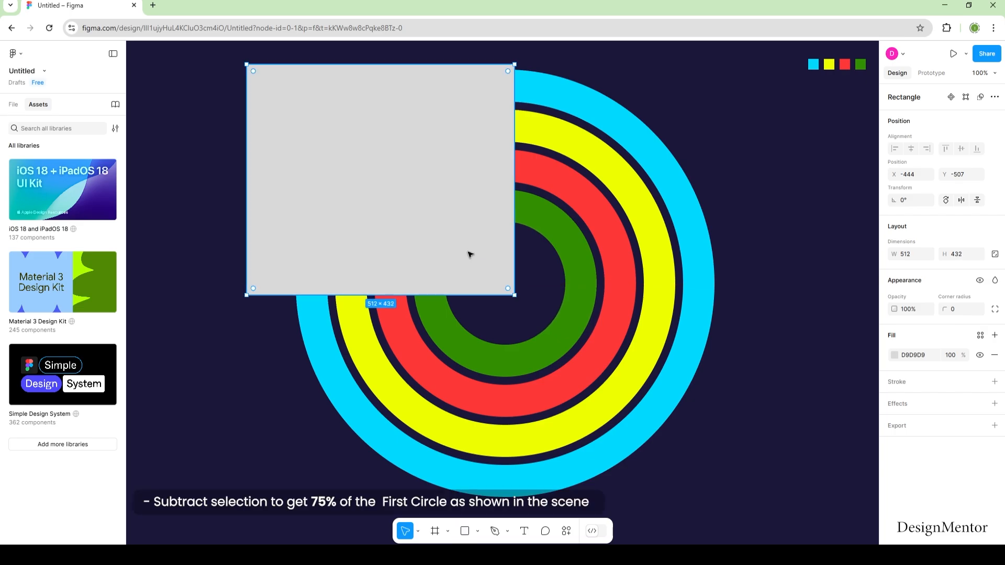
left_click_drag(469, 254, 458, 241)
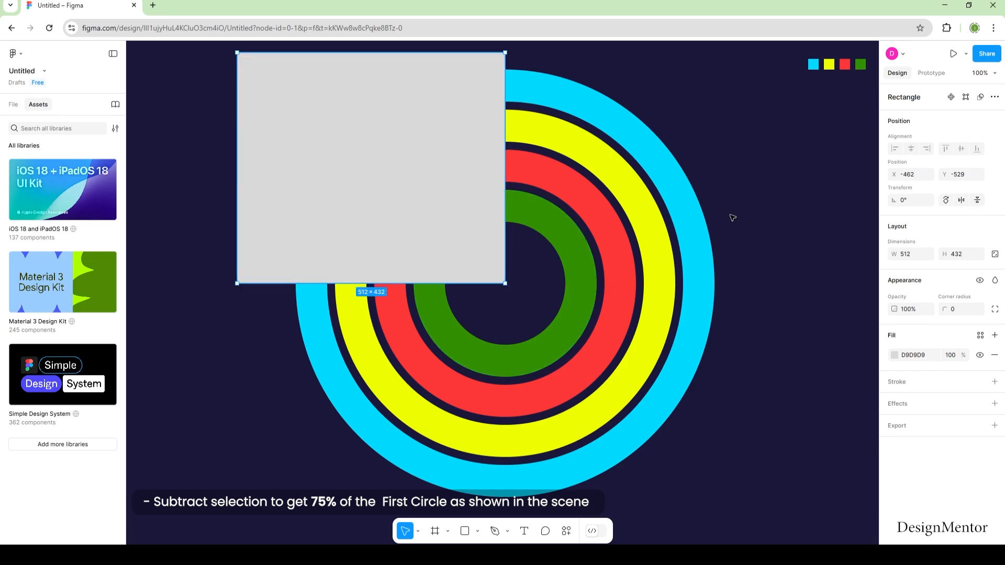
left_click(752, 262)
Subtract the rectangle from the outer cyan ring to leave a three-quarter arc
left_click(393, 165)
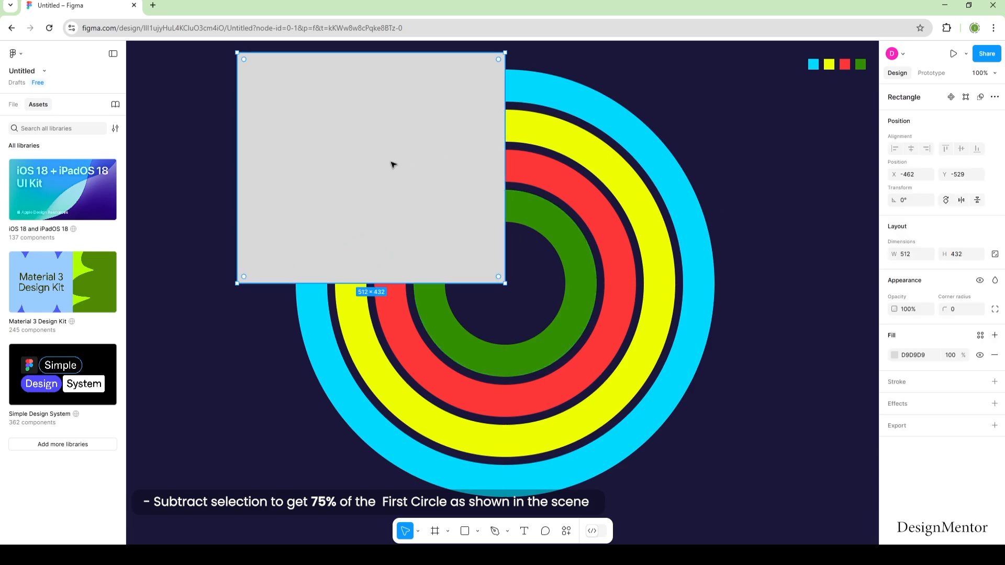
left_click(540, 96, "shift")
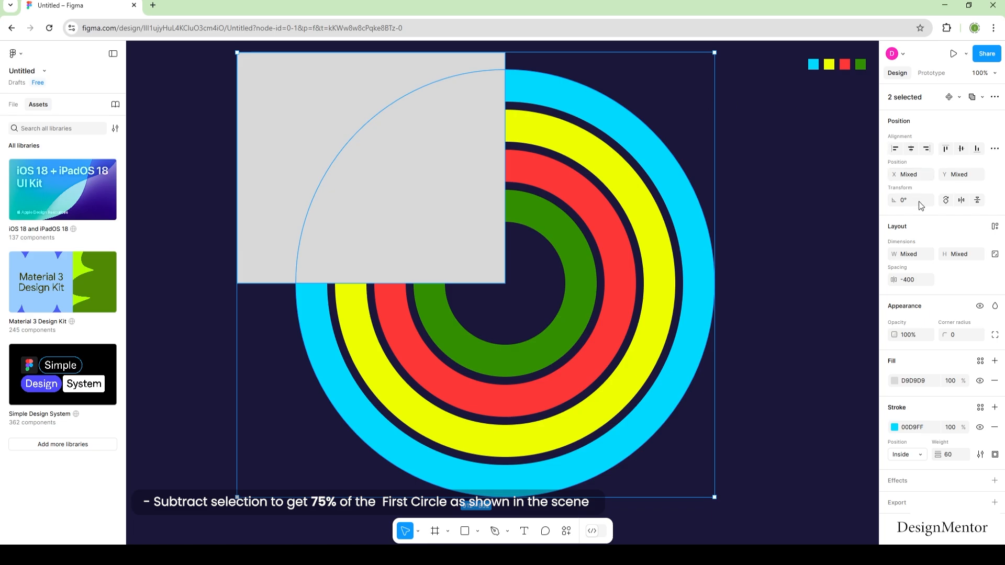
left_click(982, 98)
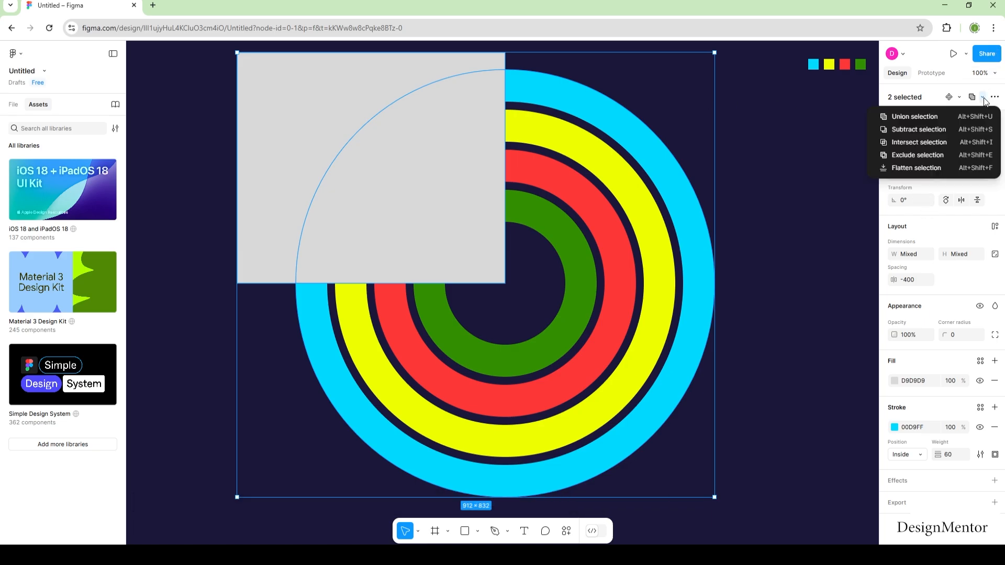
left_click(930, 126)
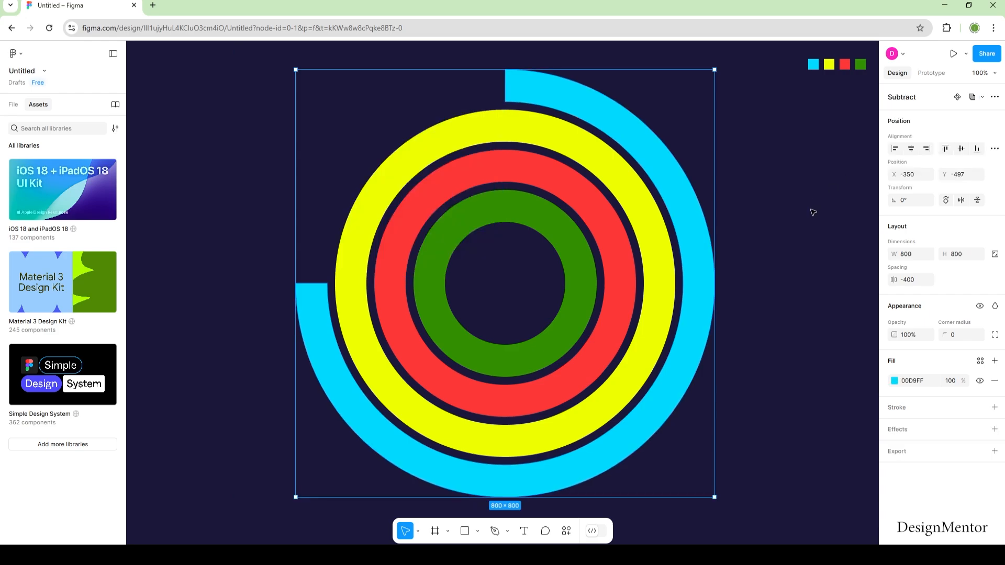
Draw a closed Pen path about 372 × 678 from above the rings through their common centre, diagonally down-left, and around the upper-left quarter
key("Escape")
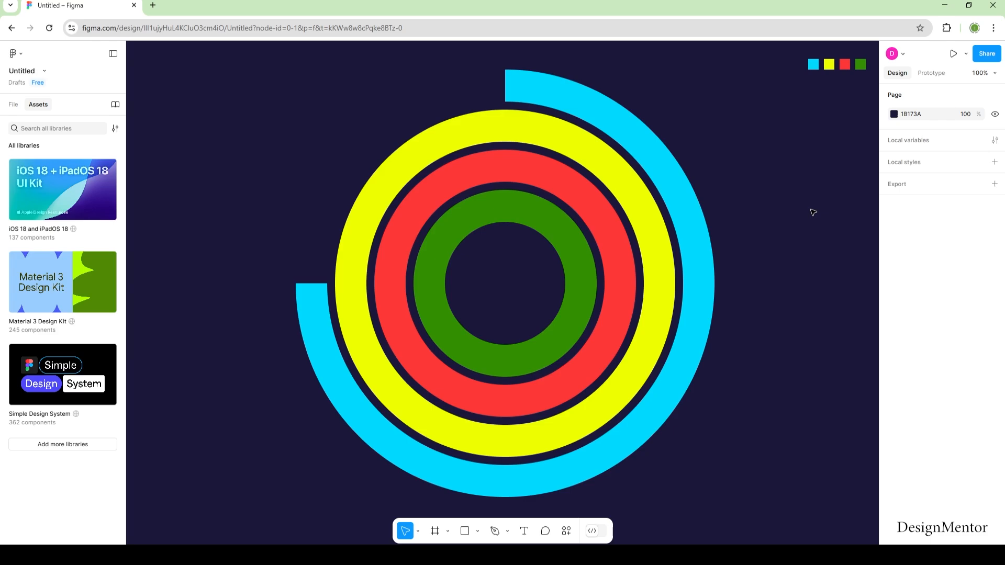
key("p")
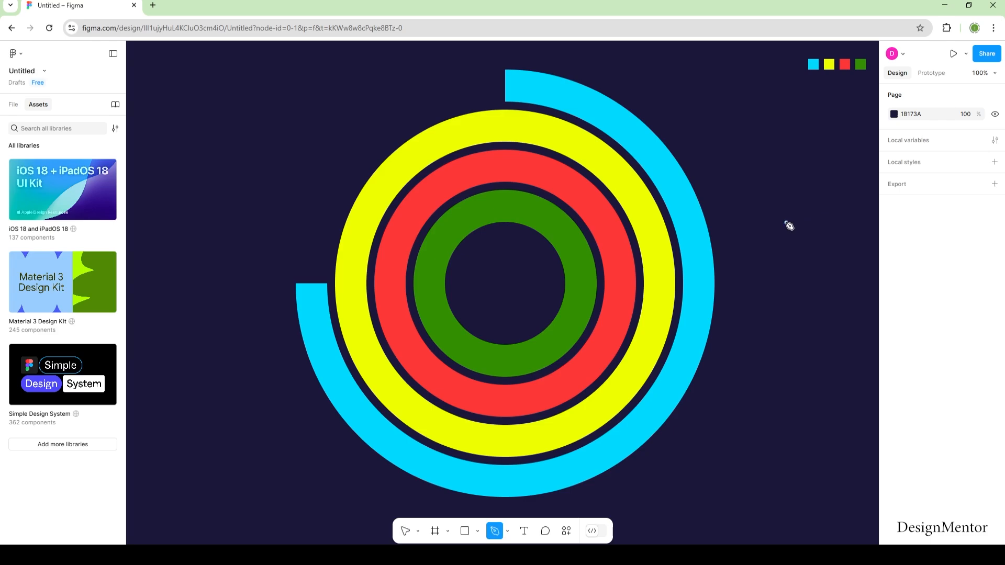
left_click(505, 63)
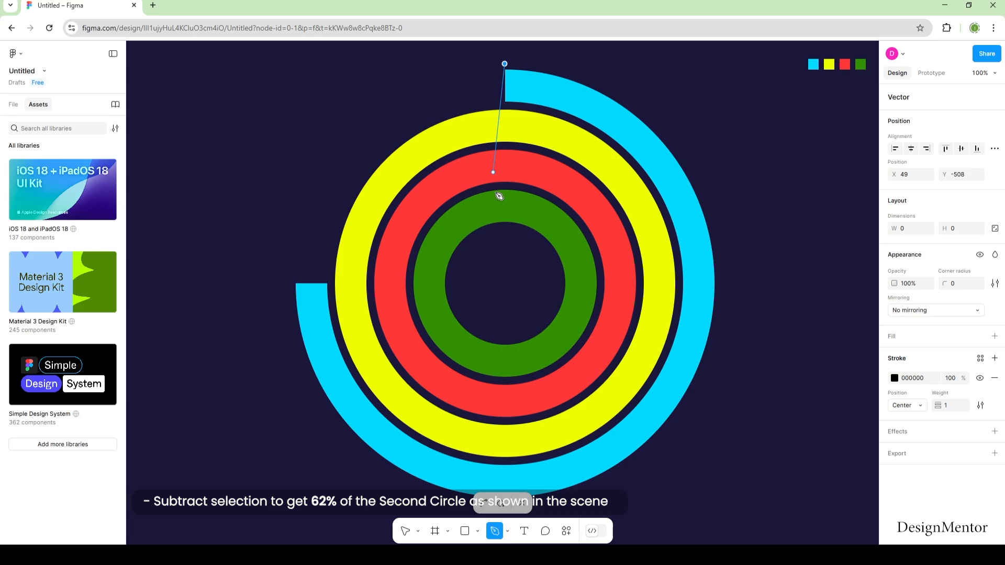
left_click(504, 283)
left_click(364, 425)
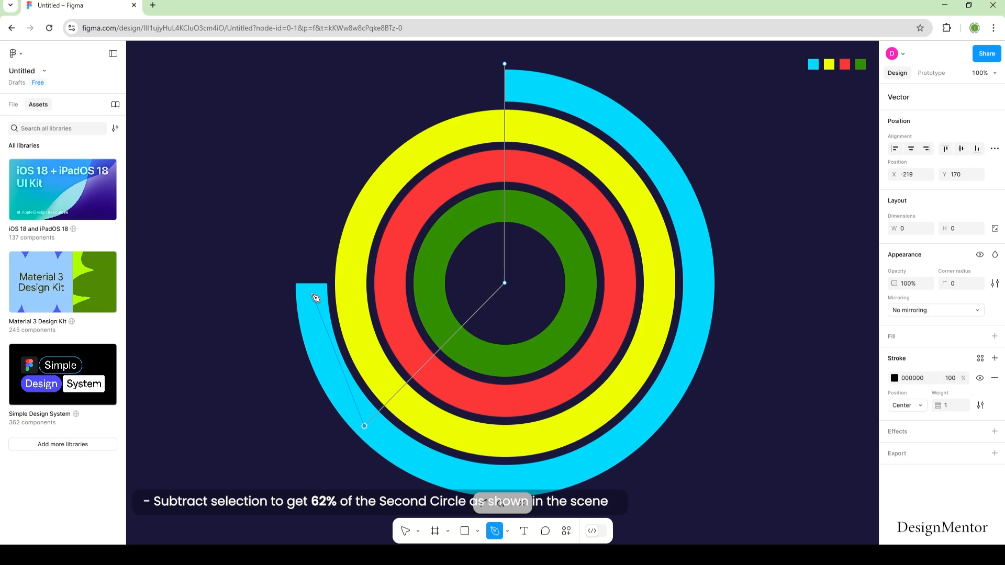
left_click(310, 289)
left_click(310, 64)
left_click(505, 64)
key("Escape")
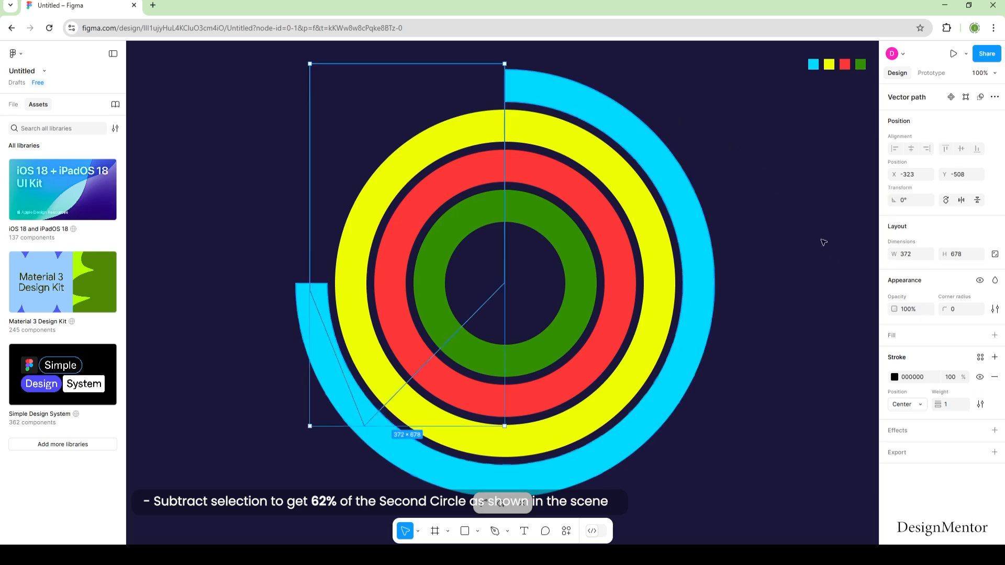
Add a D9D9D9 fill to the new path and remove its black stroke
left_click(994, 335)
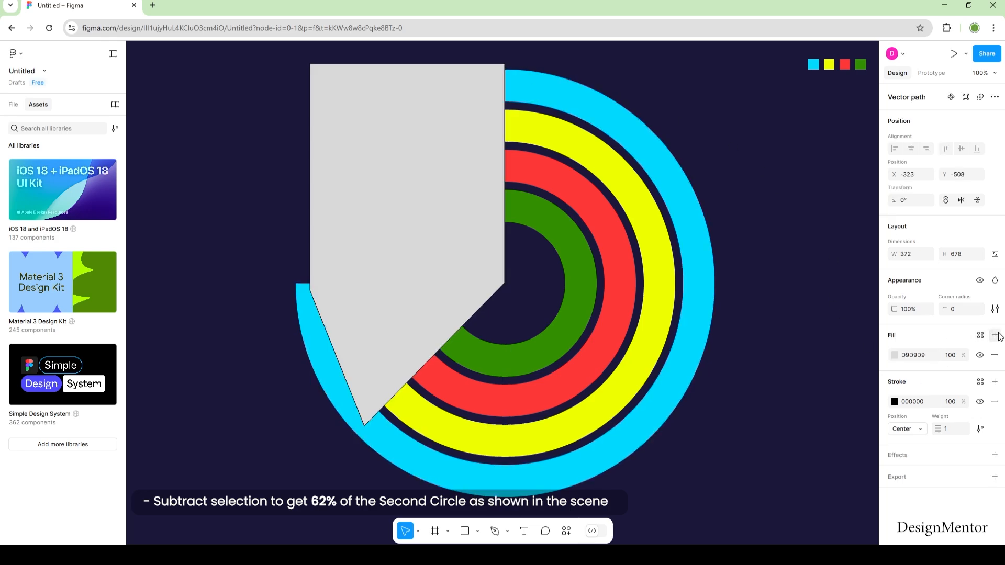
left_click(994, 402)
key("Escape")
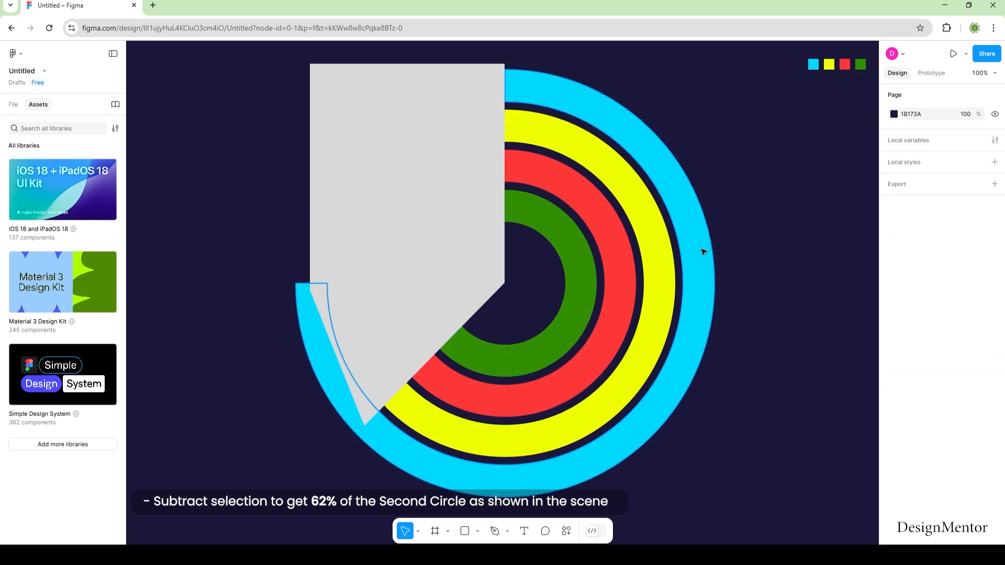
Subtract the grey path from the yellow ring to leave a 62% arc
left_click(459, 134)
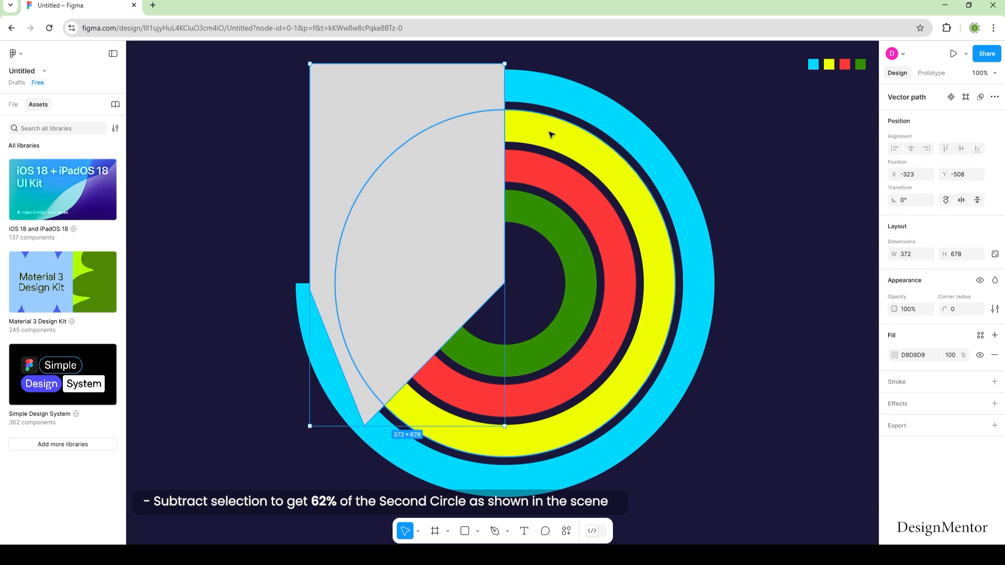
left_click(552, 134, "shift")
left_click(983, 97)
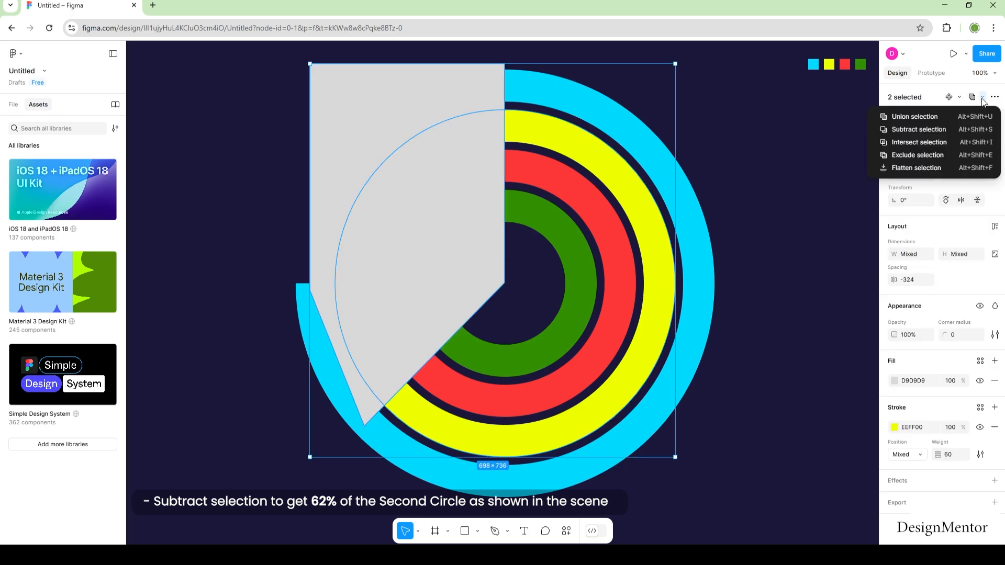
left_click(951, 131)
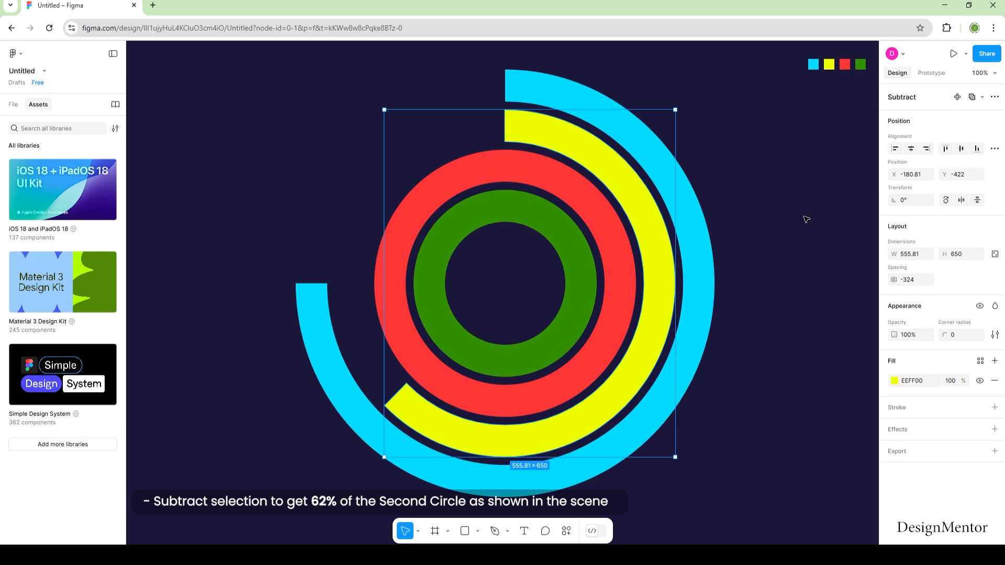
left_click(805, 219)
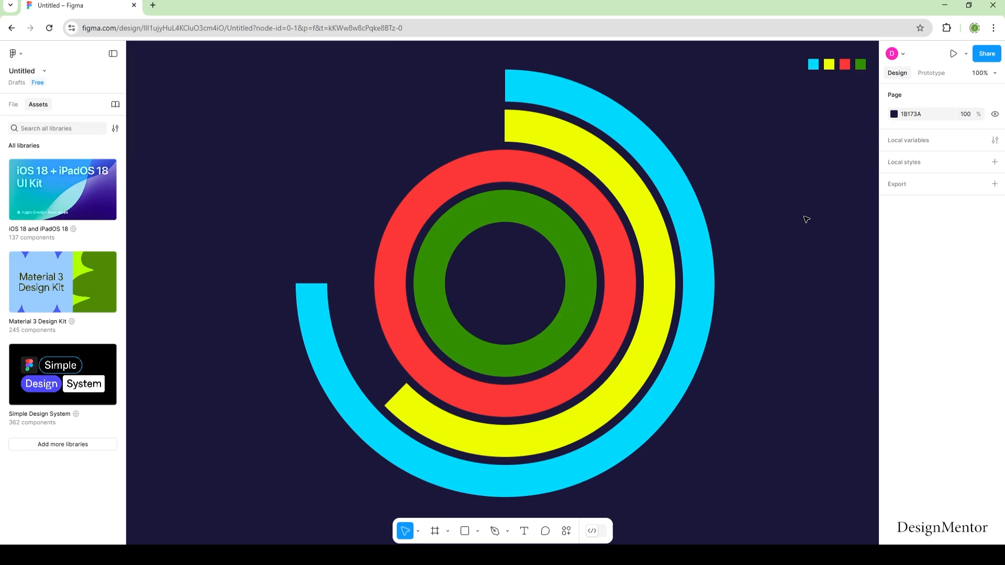
Draw a rectangle about 281 × 643 over the left half of the red ring, with its right edge on the rings' vertical centreline
left_click(477, 531)
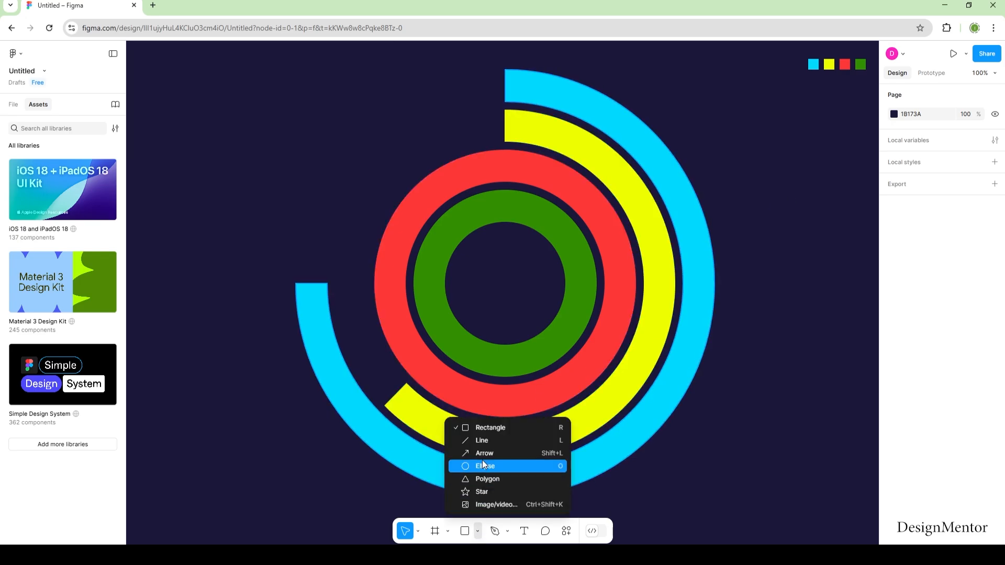
left_click(487, 426)
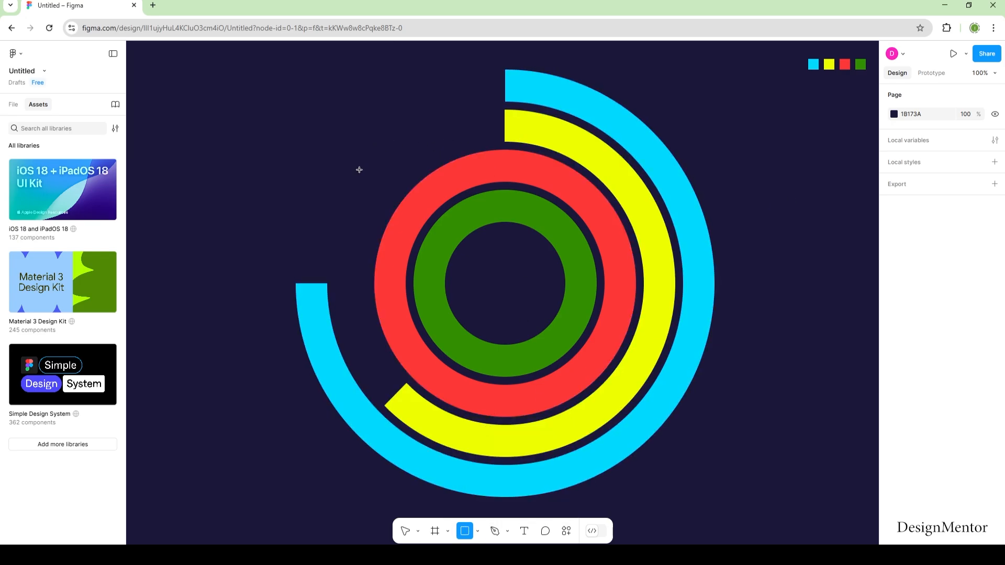
mouse_move(355, 150)
left_mouse_down()
mouse_move(449, 294)
mouse_move(501, 493)
left_mouse_up()
left_click_drag(464, 321, 467, 295)
Subtract the grey rectangle from the red ring to leave a 50% arc
left_click(540, 168)
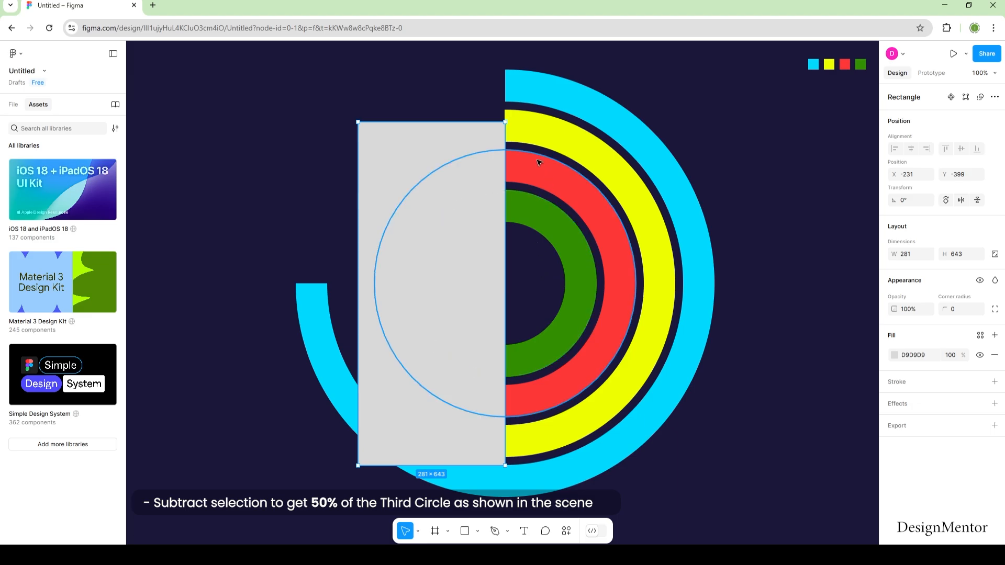
left_click(447, 144)
left_click(542, 166, "shift")
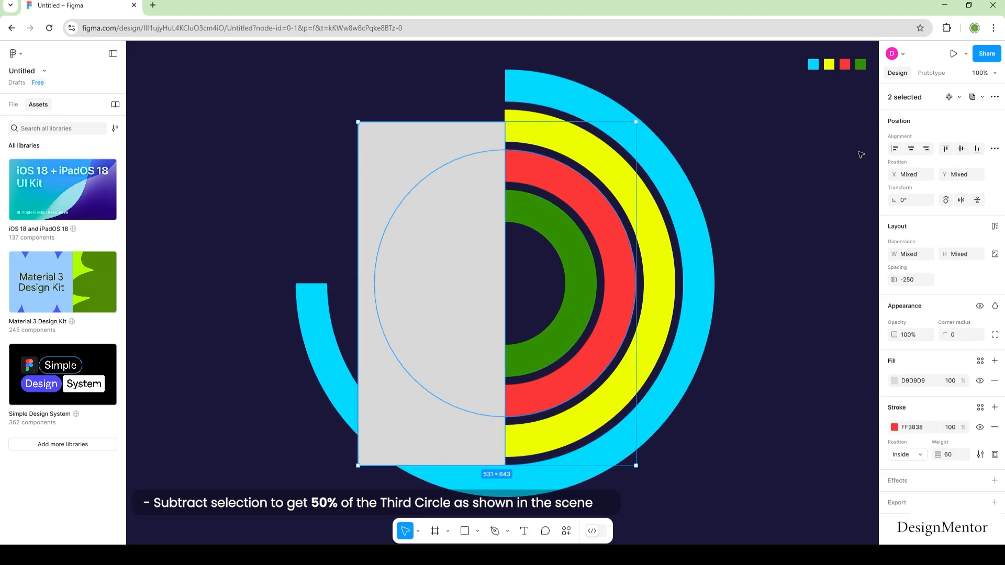
left_click(982, 97)
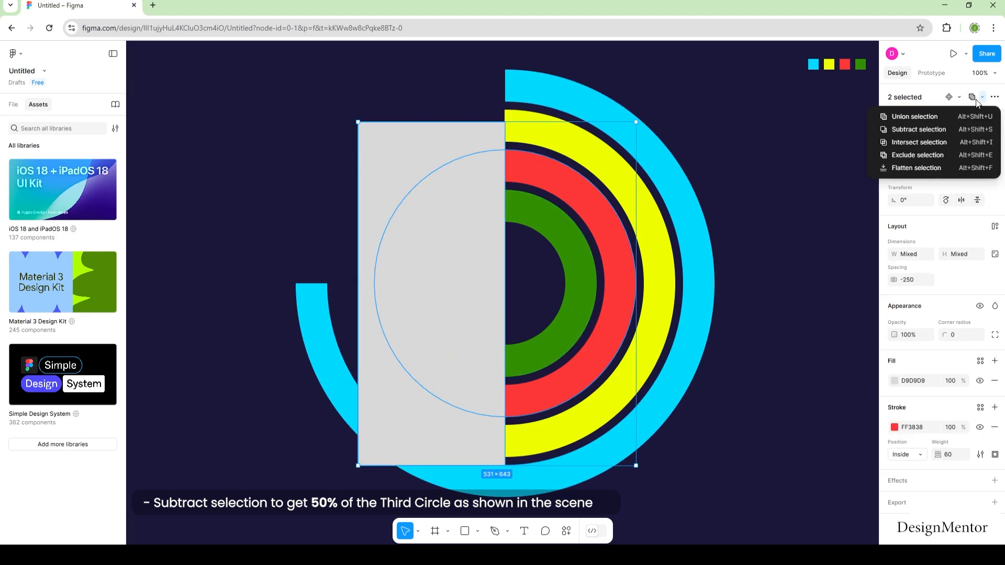
left_click(933, 130)
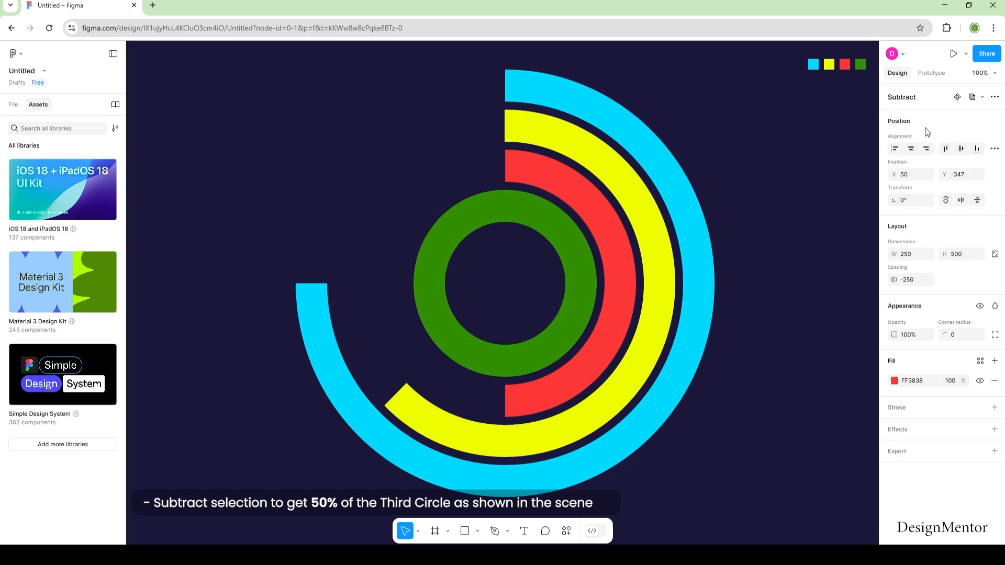
left_click(793, 268)
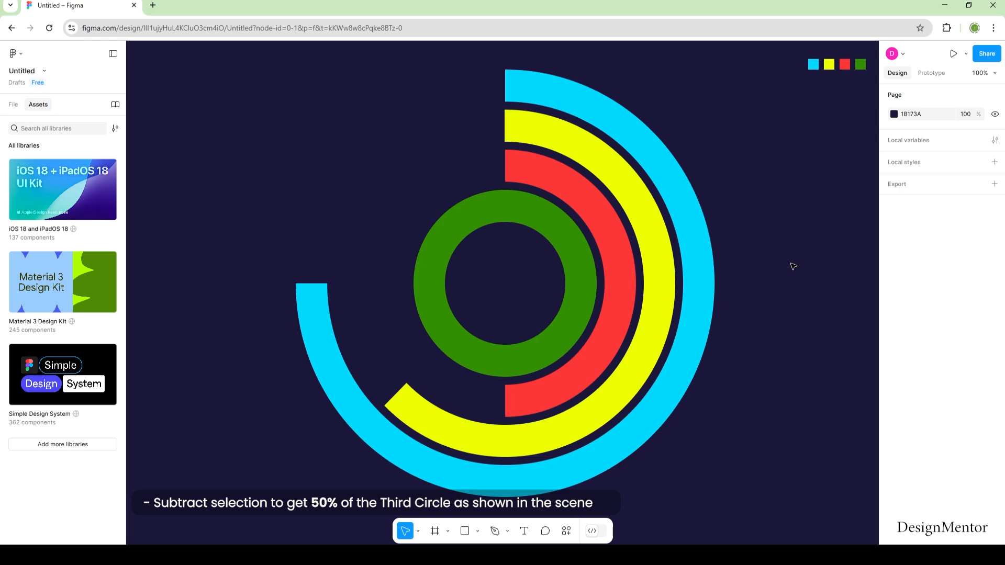
Draw a closed Pen path about 432 × 433 through the rings' centre and diagonally down-right, enclosing the green ring's left half and lower part
key("p")
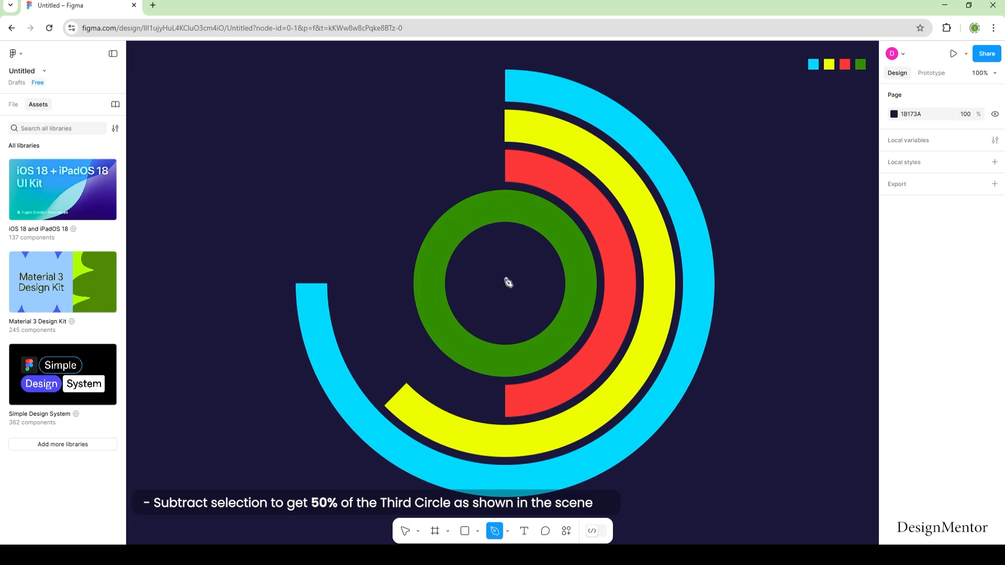
left_click(504, 168)
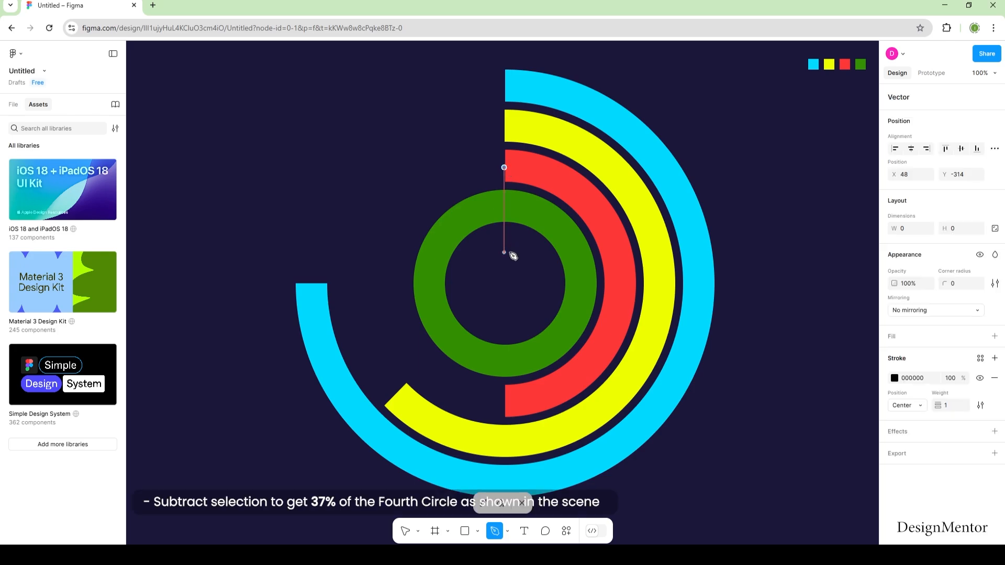
left_click(504, 283)
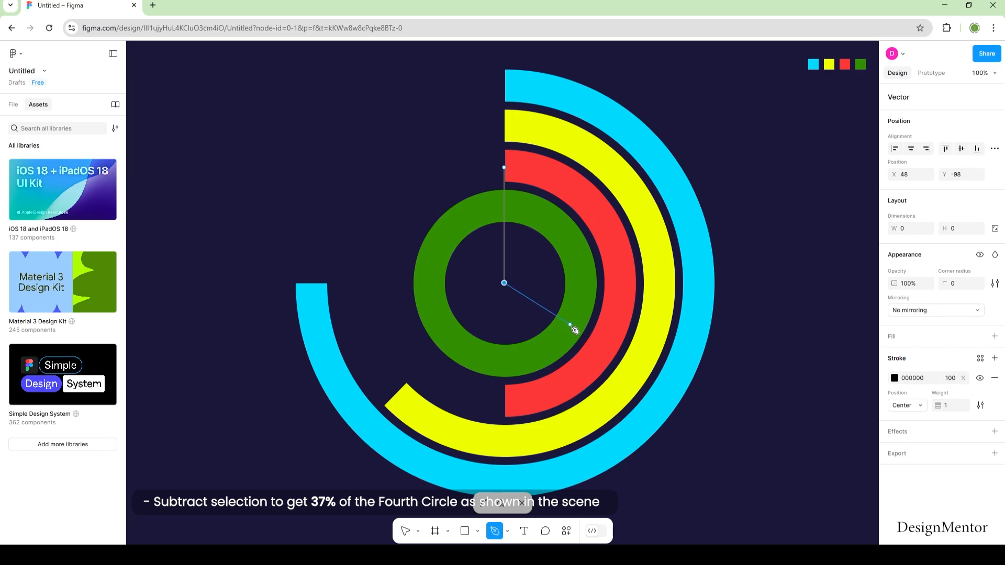
left_click(589, 370)
left_click(617, 399)
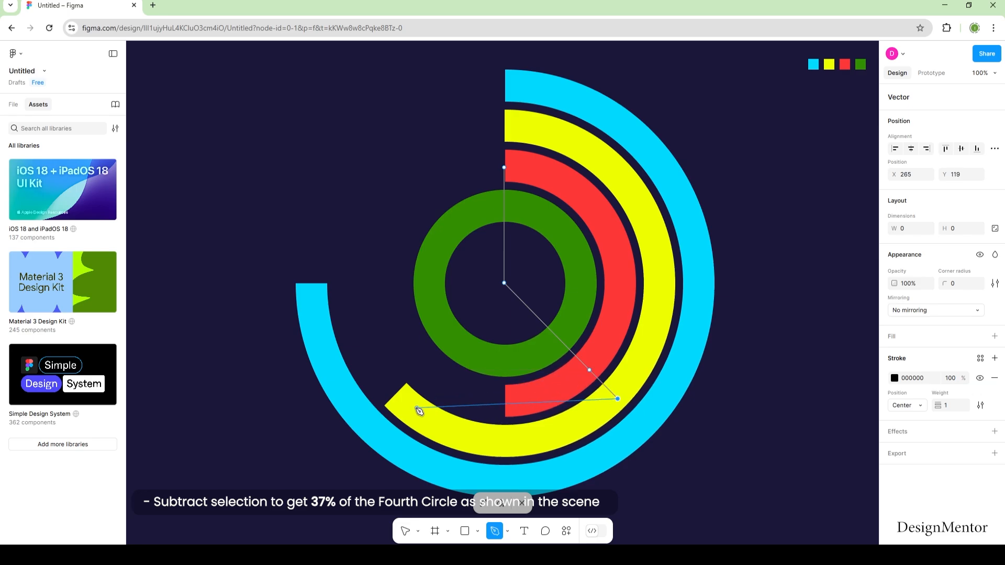
left_click(391, 407, "shift")
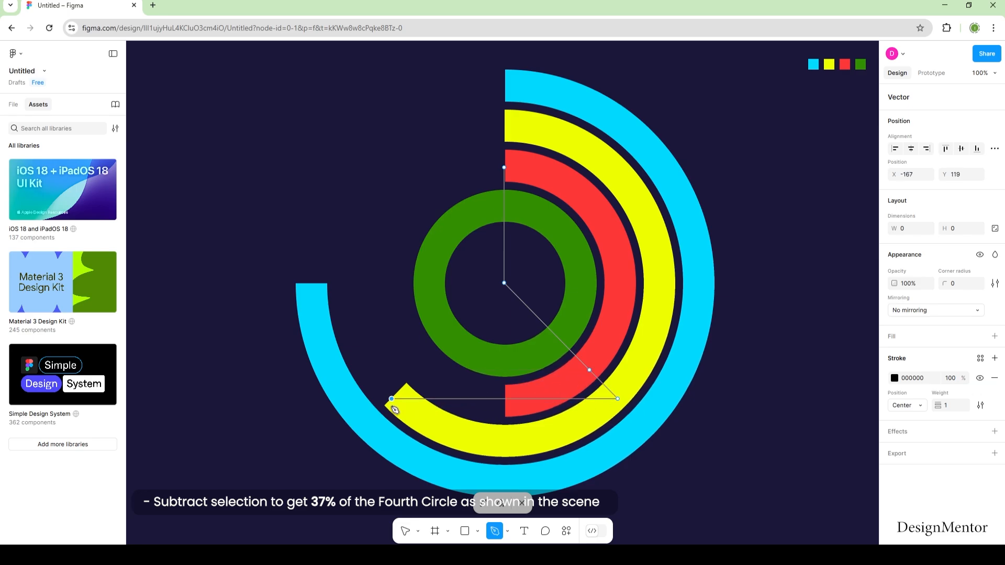
left_click(373, 188, "shift")
left_click(504, 168)
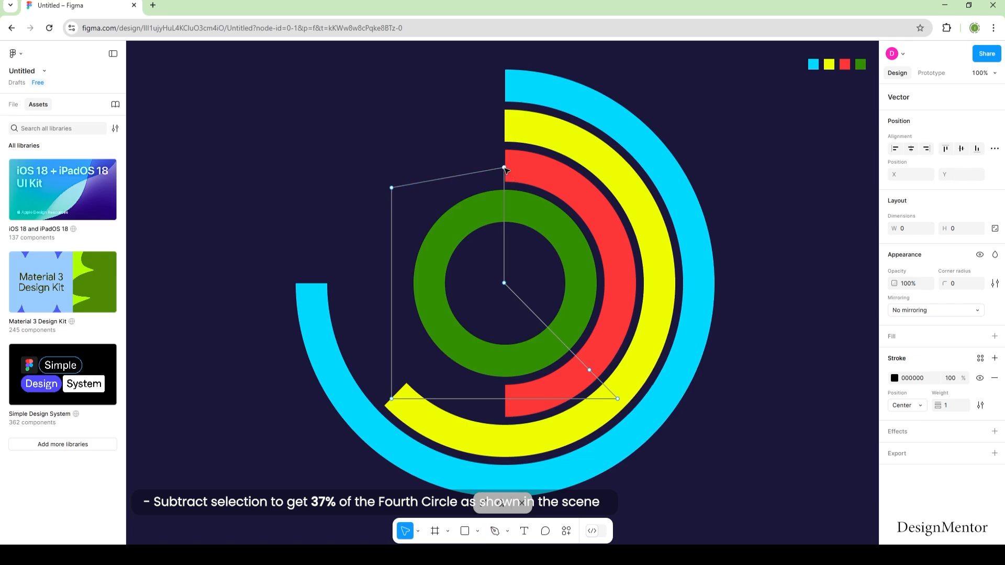
Fill the path around the green ring with D9D9D9 and remove its black stroke
key("Escape")
left_click(915, 341)
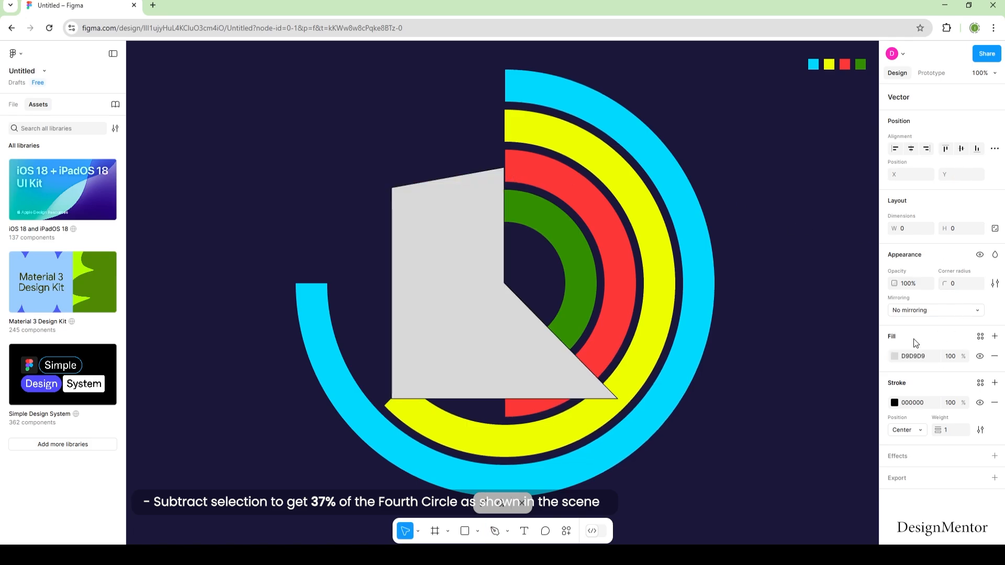
left_click(995, 402)
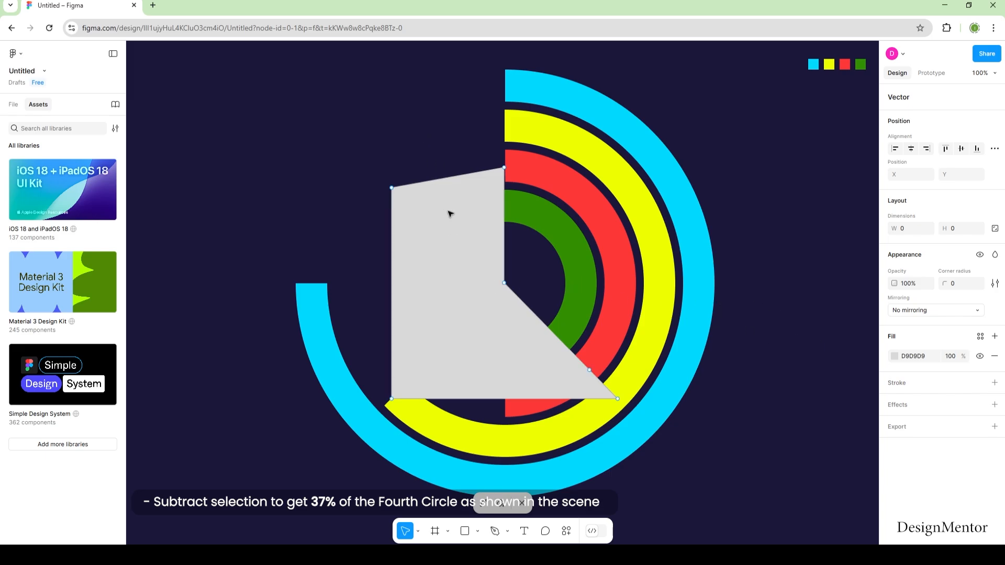
key("Escape")
left_click(365, 161)
Subtract the grey path from the green ring to leave a 37% arc
left_click(438, 213)
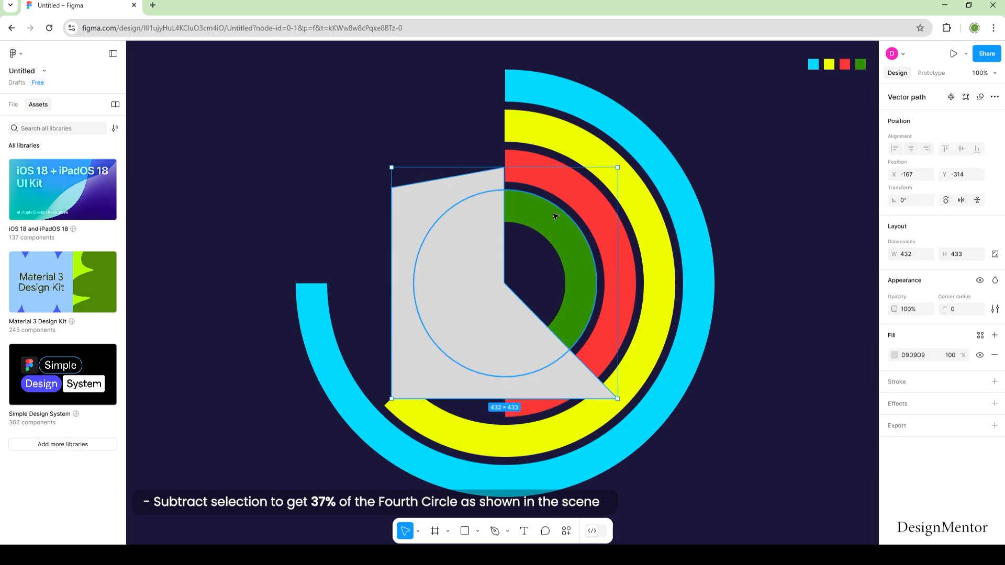
left_click(555, 217, "shift")
left_click(983, 98)
left_click(890, 128)
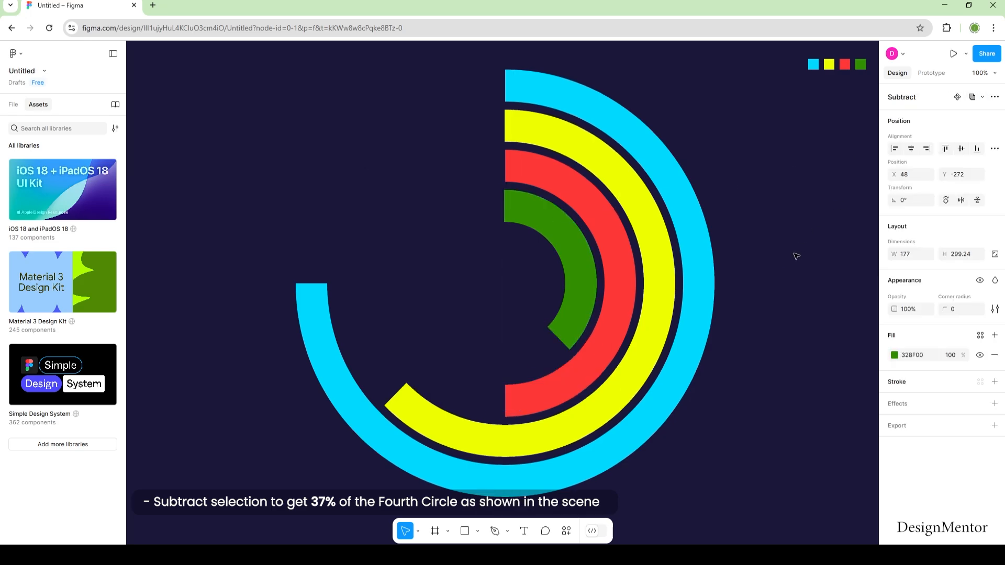
left_click(791, 277)
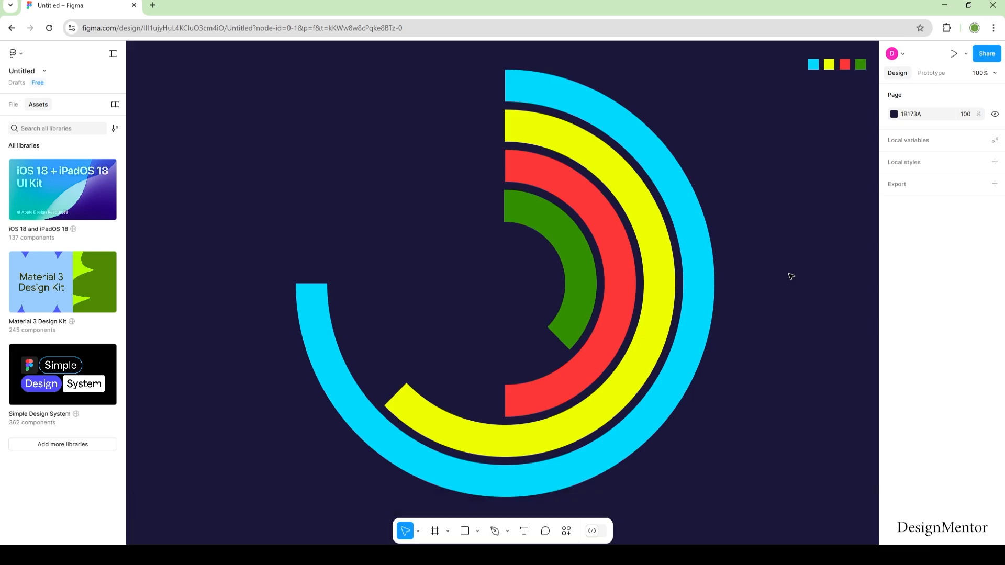
Add the text "75%" near the cyan arc's left end
key("t")
left_click(307, 300)
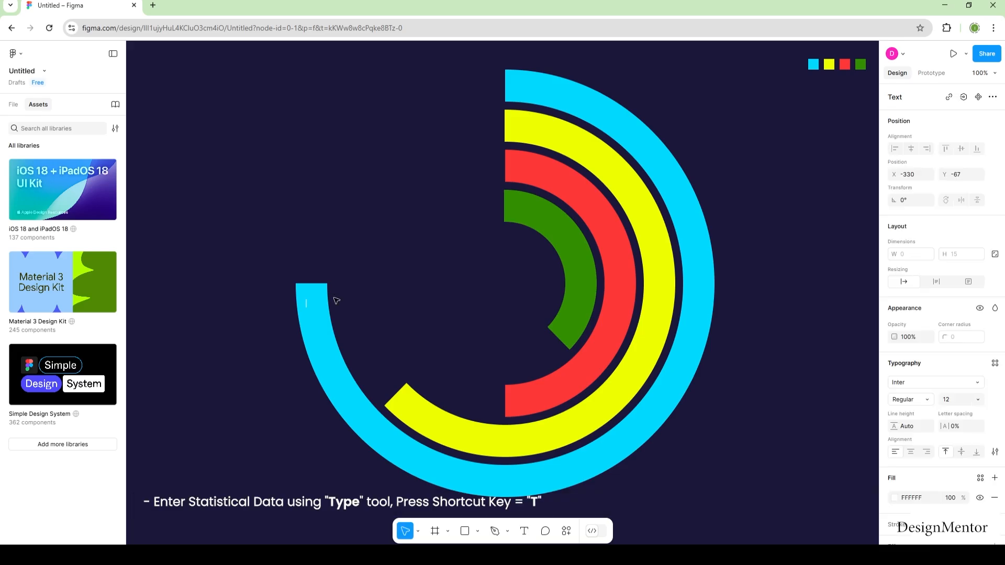
type("75%")
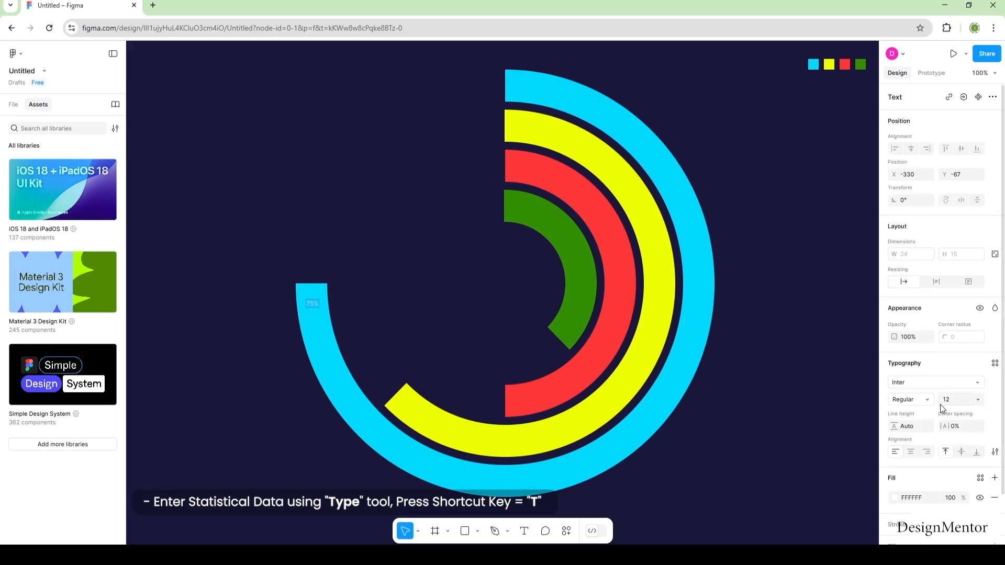
Set the 75% label's font to Ubuntu Condensed at size 42
left_click(921, 381)
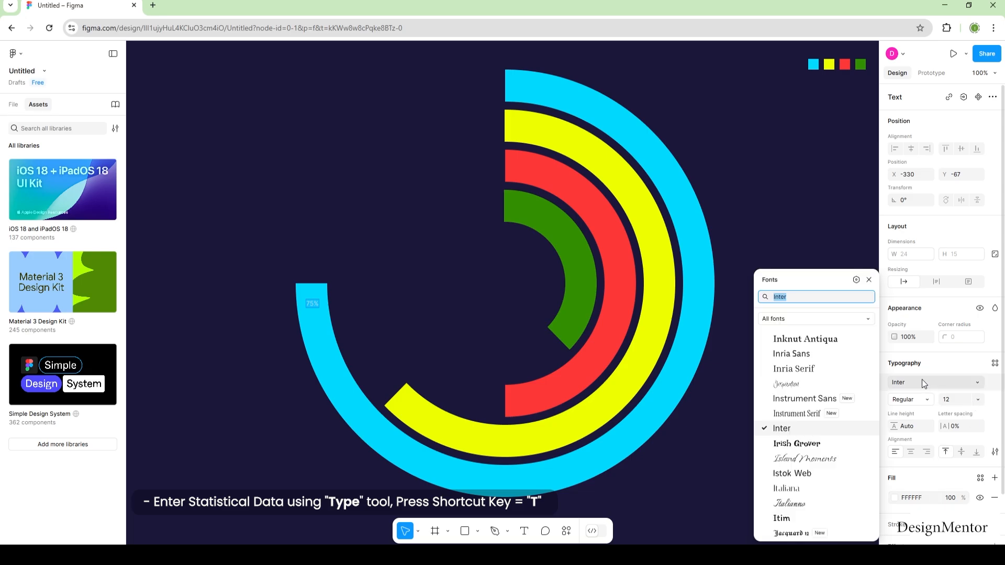
type("ubuntu")
left_click(808, 335)
left_click(950, 399)
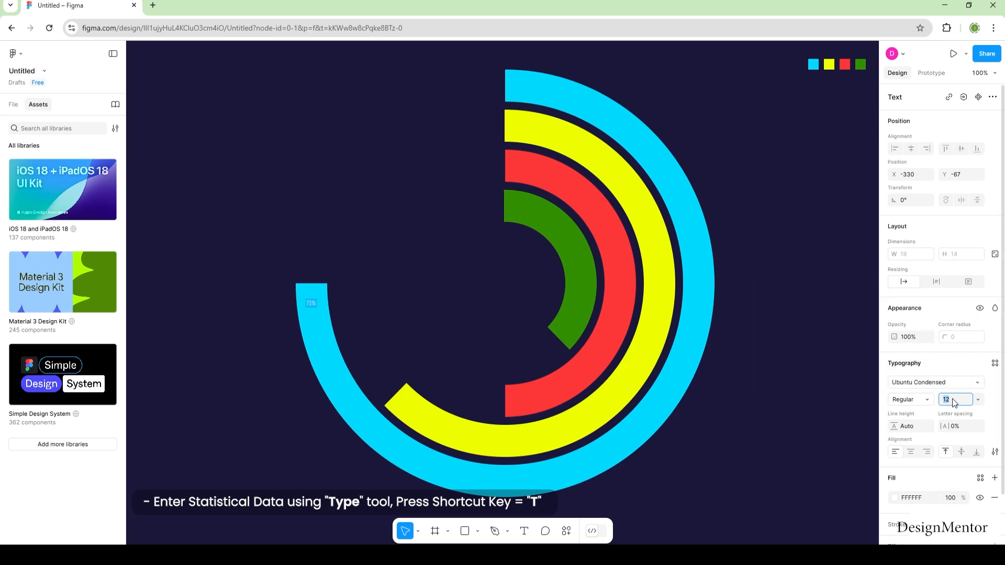
type("42")
key("Return")
Reduce the font size of only the percent sign in the 75% label
left_click_drag(325, 314, 311, 273)
left_click(958, 401)
key("shift+Down")
key("shift+Down")
Nudge the 75% label so it sits just above the cyan arc's left end
left_click(371, 254)
key("Up")
key("Up")
key("Up")
key("shift+Right")
key("Up")
key("Up")
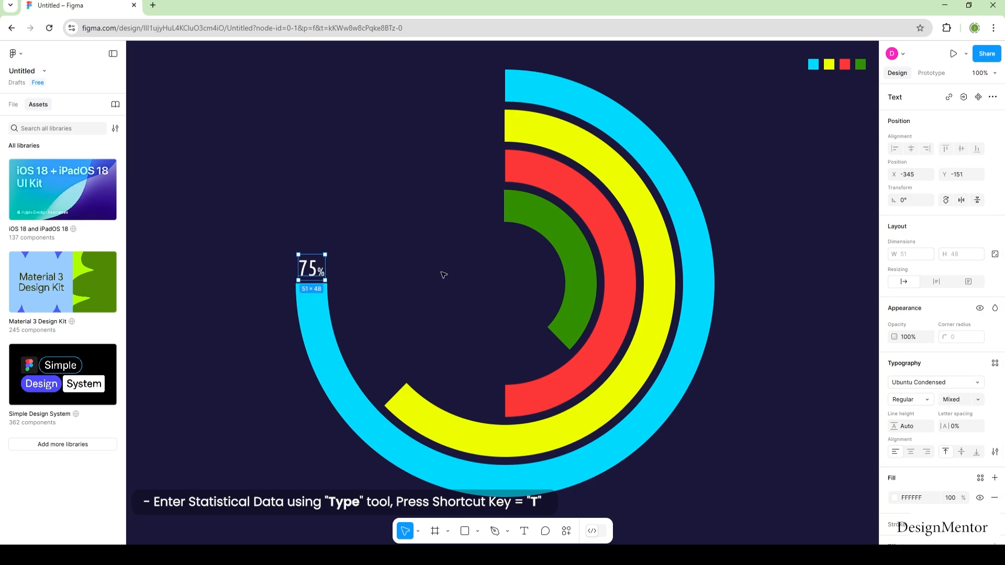
Place a copy of the 75% label at the yellow arc's lower end and change its number to 62
left_click_drag(315, 273, 386, 376)
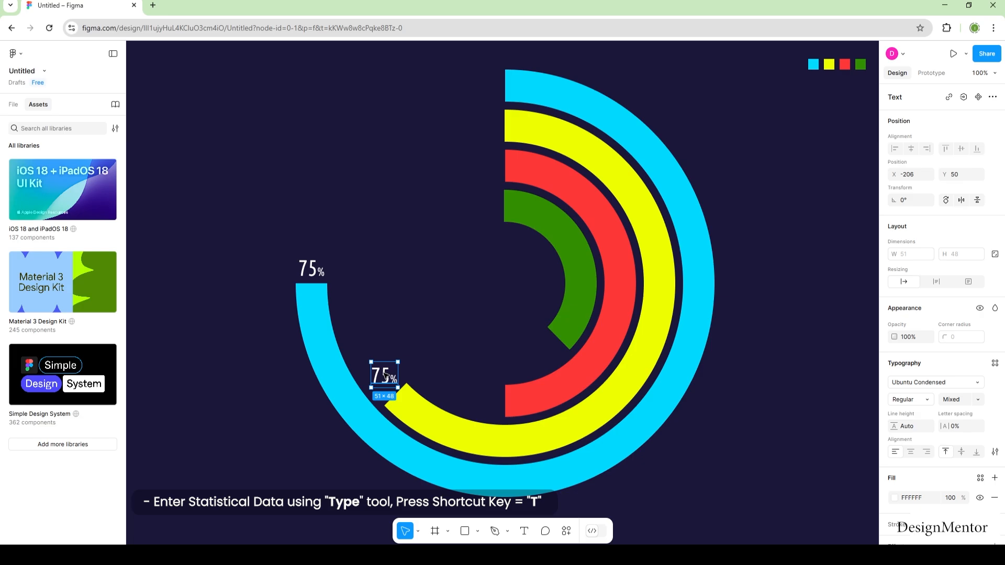
double_click(382, 376)
type("62")
key("Escape")
left_click(390, 339)
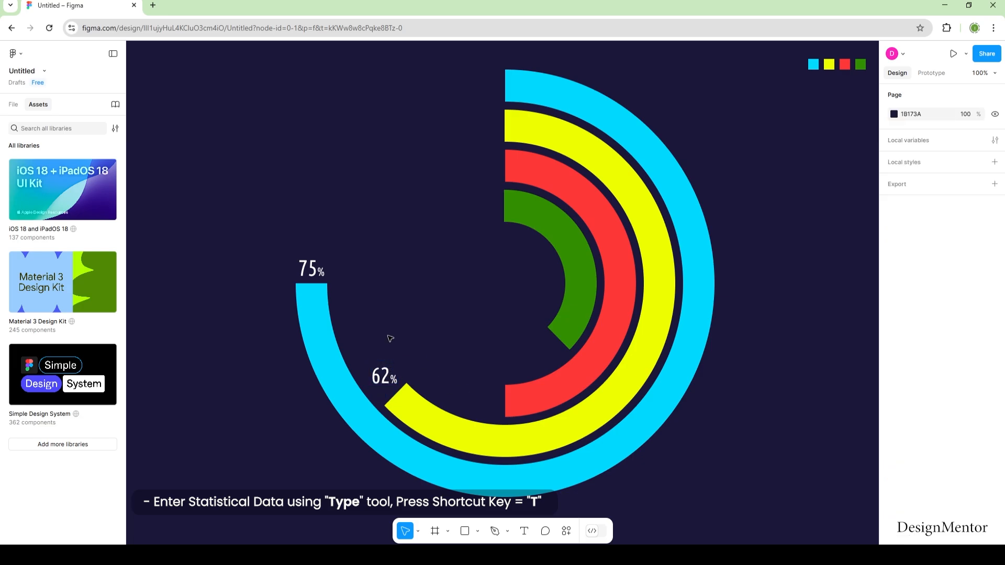
Place a copy of the 62% label beside the red arc's lower end and change its number to 50
left_click(384, 375)
left_click_drag(384, 376, 485, 398)
double_click(486, 399)
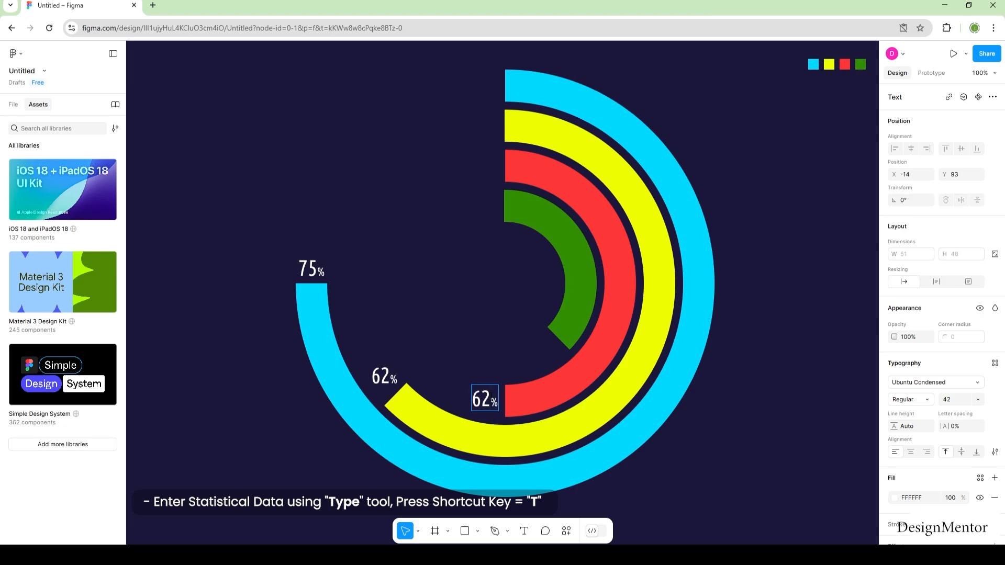
type("50")
key("Escape")
left_click(747, 456)
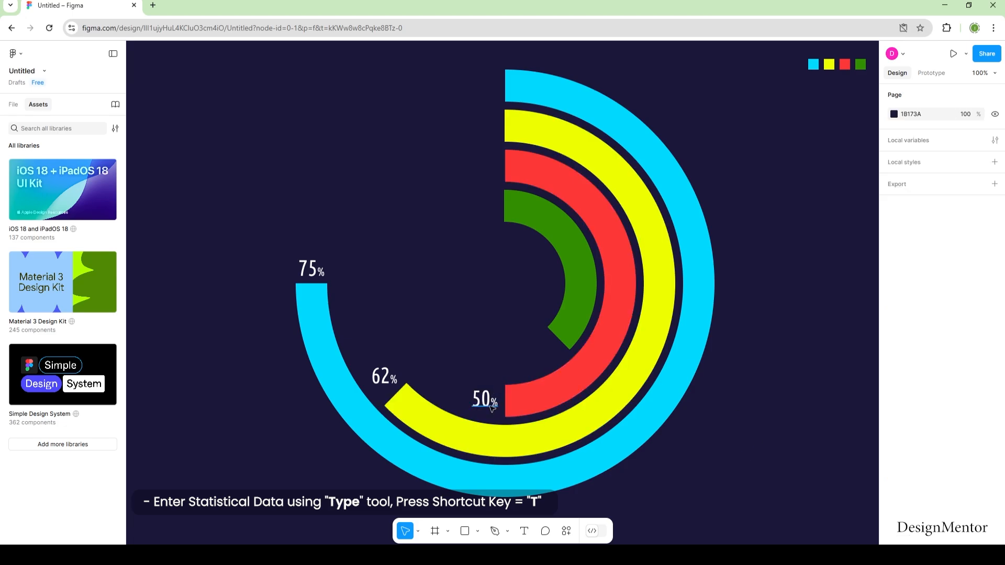
Duplicate the 50% label and move the copy next to the green arc's lower end
left_click(490, 407)
key("ctrl+d")
key("shift+Up")
key("shift+Up")
key("shift+Up")
key("shift+Up")
key("shift+Up")
key("shift+Up")
key("shift+Up")
key("shift+Up")
key("shift+Right")
key("shift+Right")
key("shift+Right")
key("shift+Right")
key("shift+Right")
key("shift+Right")
key("shift+Right")
key("shift+Right")
key("shift+Right")
key("shift+Right")
key("shift+Up")
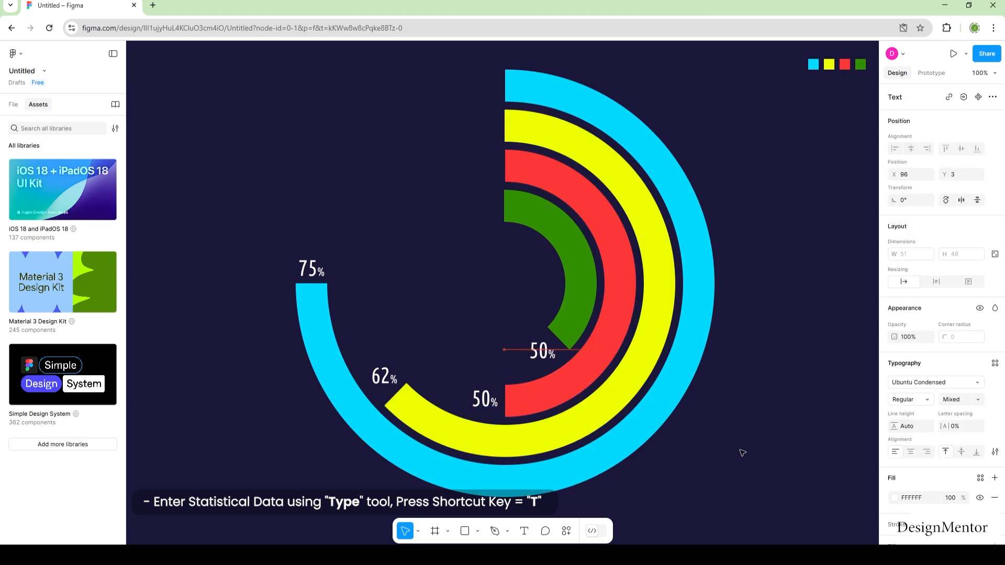
Change the number in the label at the green arc's lower end to 37, keeping the small percent sign
double_click(542, 351)
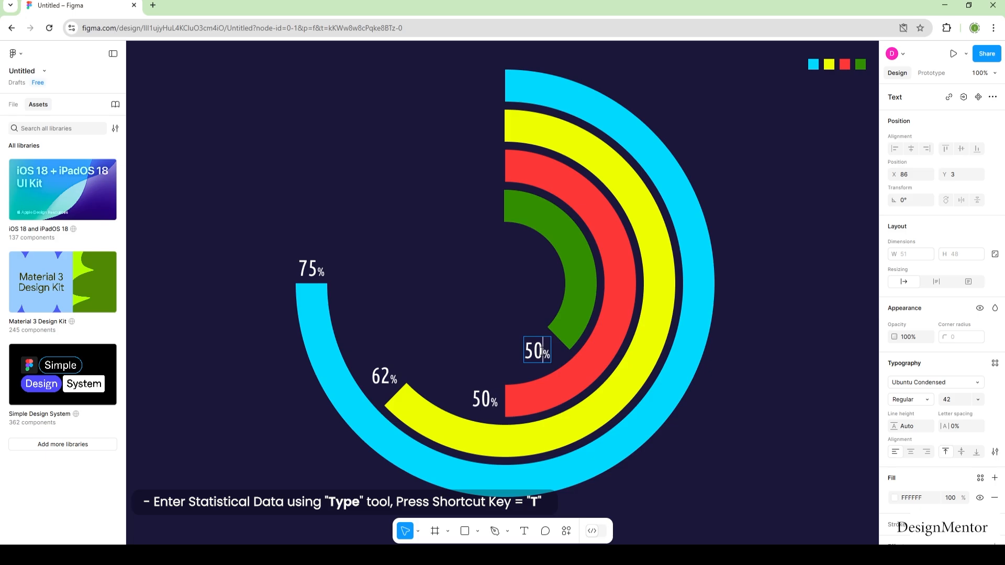
key("shift+Left")
key("shift+Left")
type("37")
left_click(736, 403)
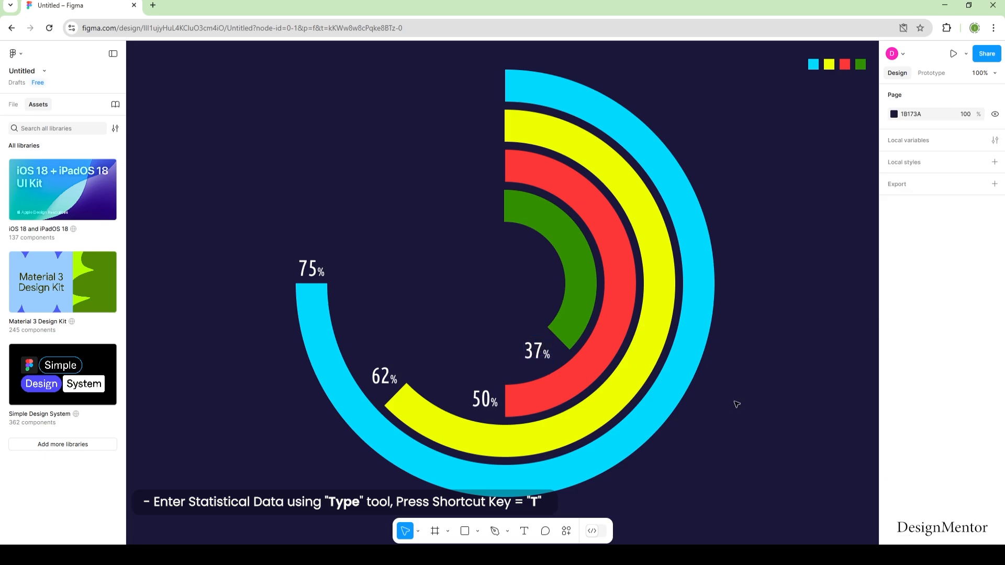
left_click(539, 350)
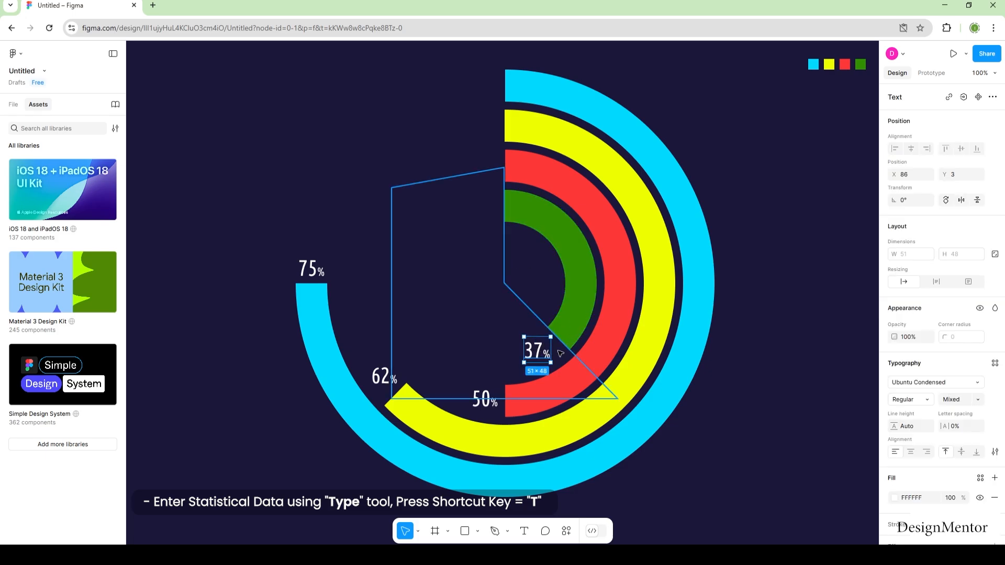
left_click(815, 402)
Place copies of the 75% label beside the upper ends of the cyan and yellow arcs, reading A and B
left_click(304, 267)
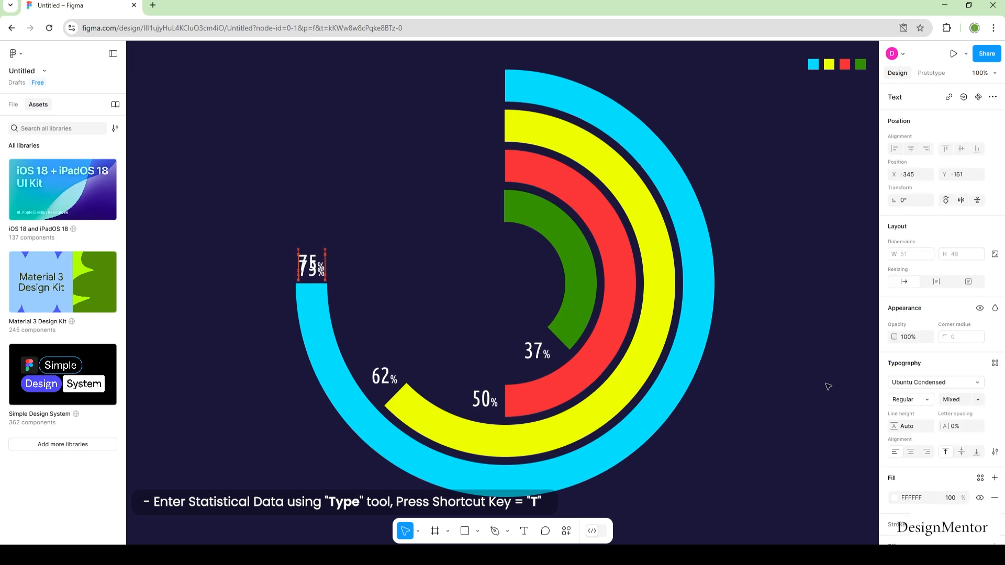
left_click_drag(311, 268, 477, 125)
type("A")
key("Escape")
double_click(477, 126)
type("B")
key("Escape")
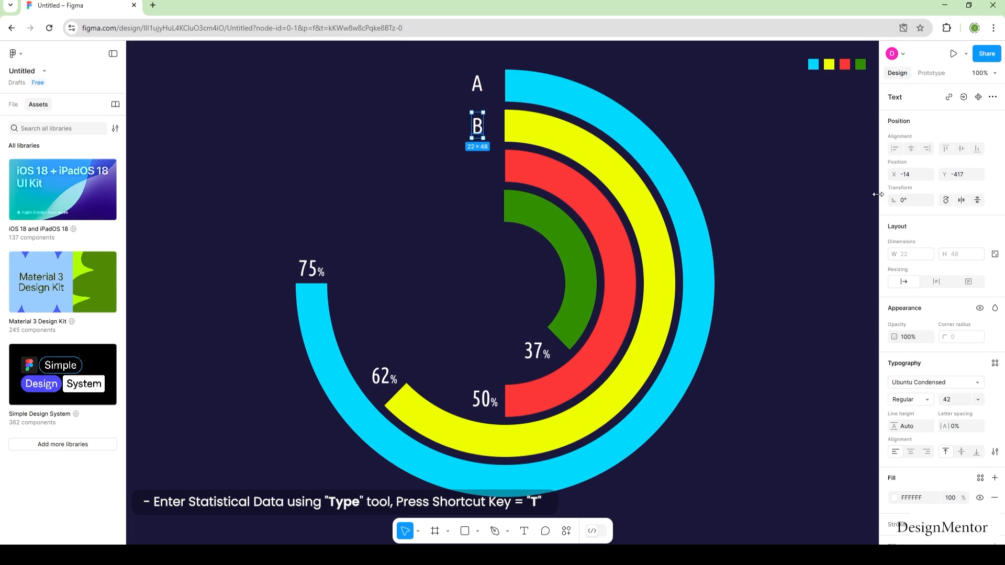
Duplicate the B label down to the red arc's upper end and change the copy's text to C
key("ctrl+d")
key("shift+Down")
key("shift+Down")
key("shift+Down")
key("shift+Down")
key("shift+Down")
key("shift+Down")
key("shift+Down")
key("shift+Down")
key("Up")
key("Up")
key("Up")
key("Up")
key("Up")
key("Up")
key("Up")
key("Up")
key("Up")
key("Up")
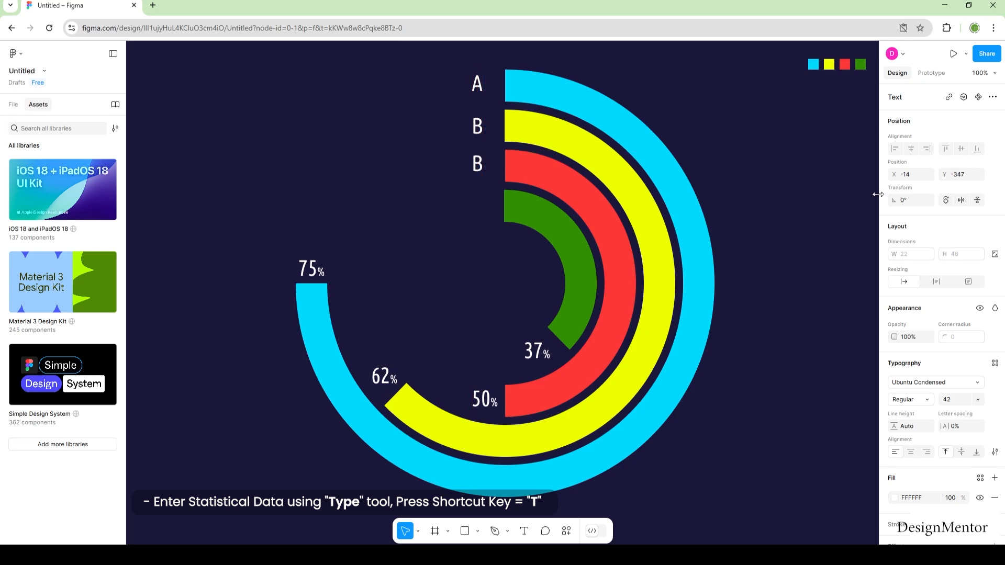
double_click(477, 165)
type("C")
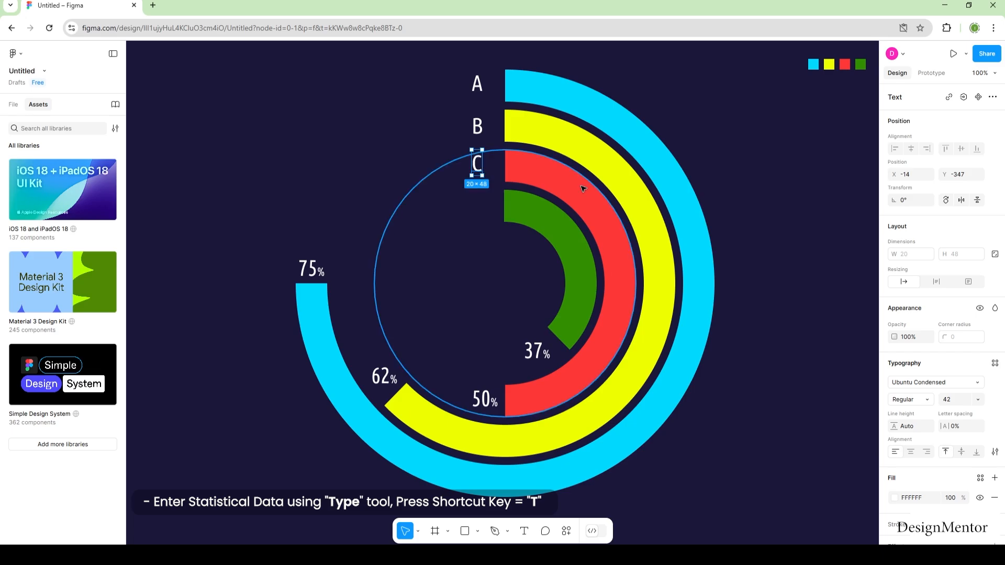
key("Escape")
Duplicate the C label down to the green arc's upper end, changing the copy's text to D and centring it on the arc
key("ctrl+d")
key("shift+Down")
key("shift+Down")
key("shift+Down")
key("shift+Down")
key("shift+Down")
key("shift+Down")
key("shift+Down")
key("Down")
key("Down")
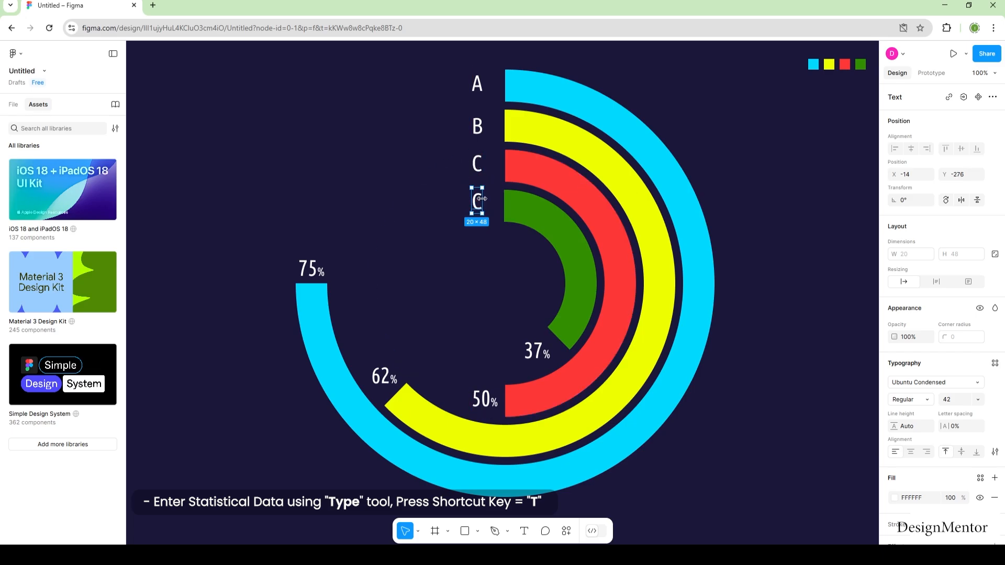
double_click(477, 201)
type("D")
key("Escape")
key("Down")
key("Down")
key("Down")
key("Down")
key("Down")
key("Down")
key("Down")
key("Down")
key("Down")
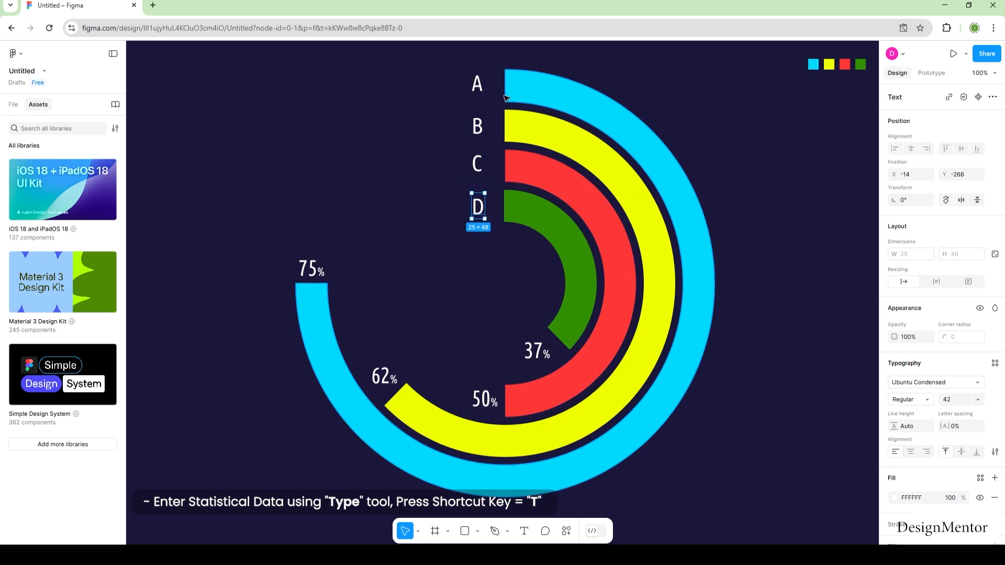
Colour the letters A and B with the cyan and yellow sampled from their arcs
left_click(477, 85)
left_click(478, 128)
key("i")
left_click(517, 125)
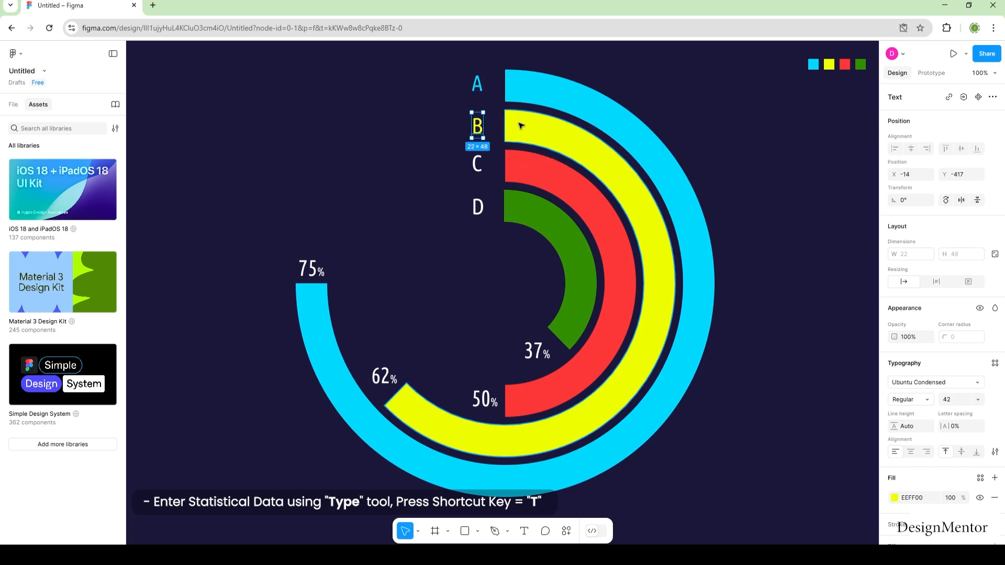
Colour the letters C and D with the red and green sampled from their arcs
left_click(476, 164)
key("i")
left_click(513, 163)
left_click(475, 208)
key("i")
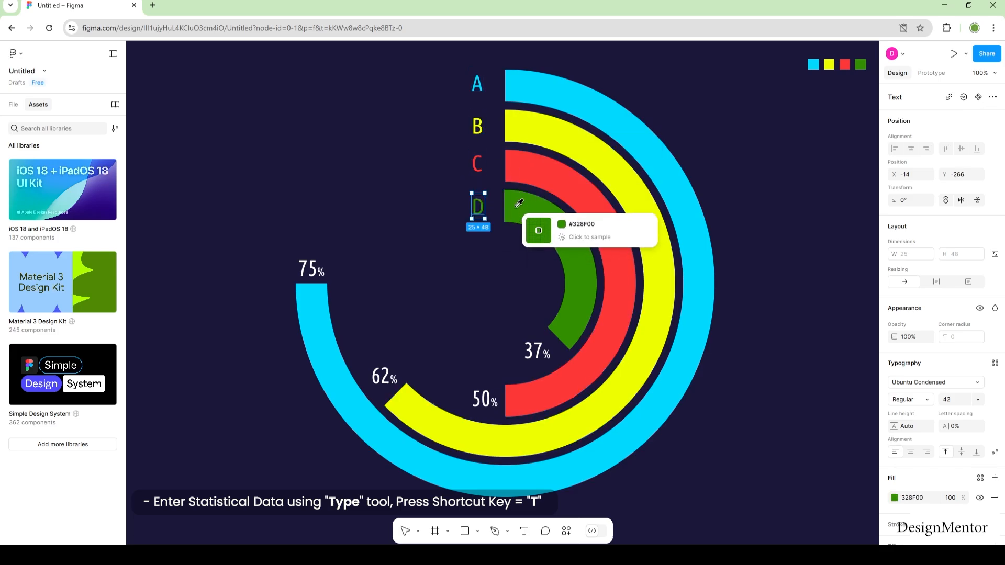
left_click(535, 224)
left_click(752, 90)
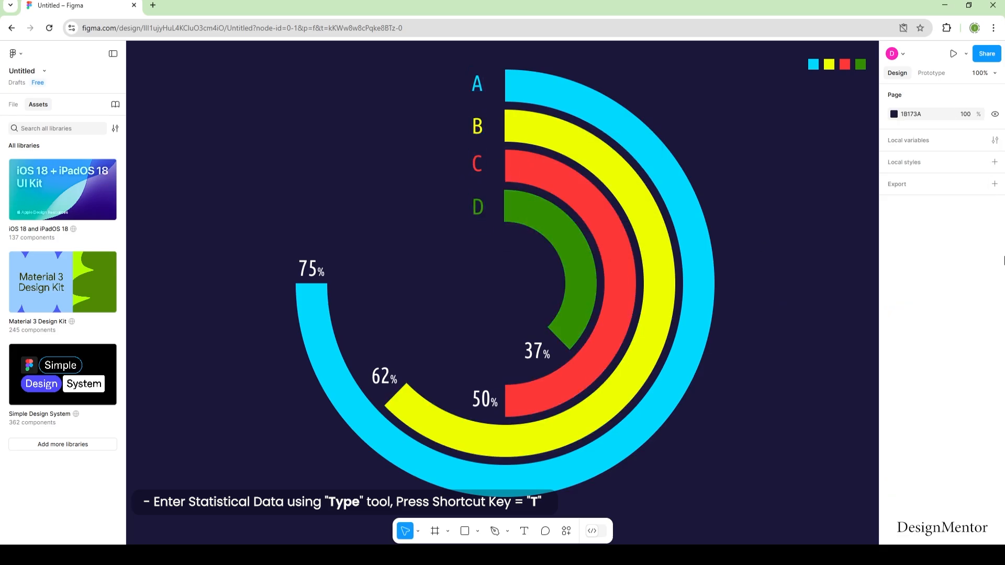